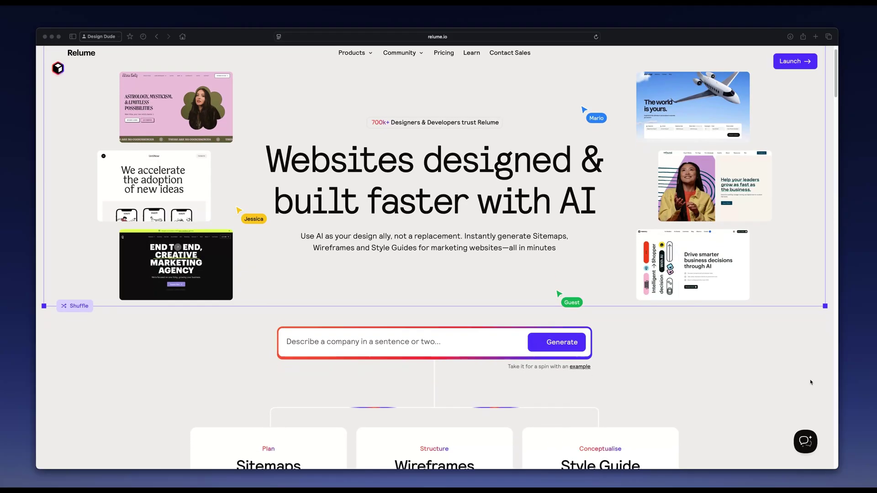
pyautogui.scroll(-5, 811, 382)
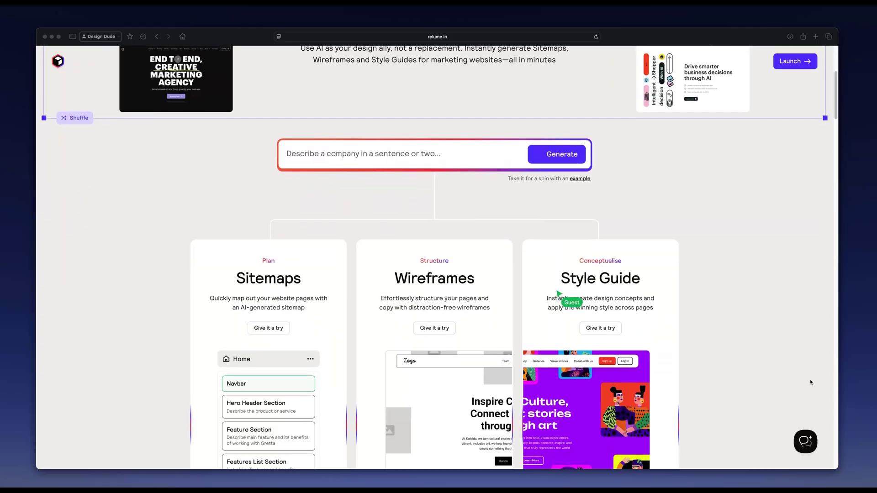
pyautogui.scroll(-5, 811, 382)
pyautogui.scroll(-1, 811, 382)
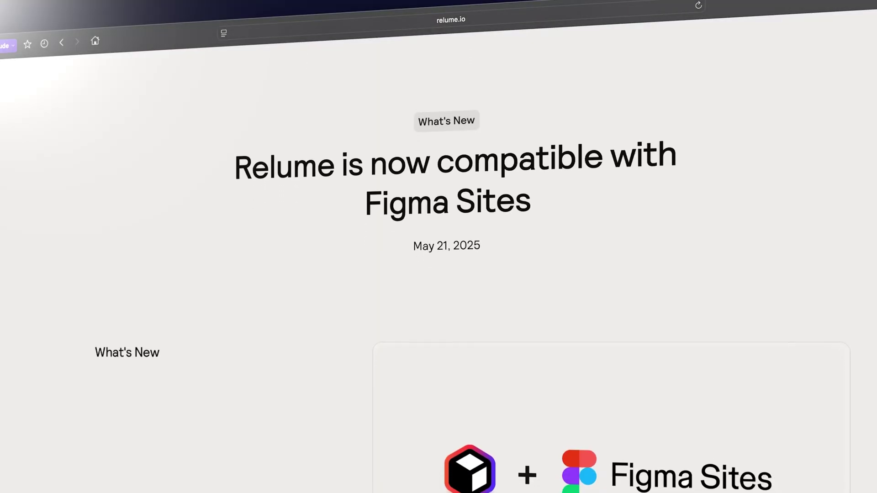
pyautogui.scroll(-3, 439, 274)
pyautogui.scroll(-2, 438, 275)
pyautogui.scroll(-2, 439, 275)
pyautogui.scroll(-2, 439, 275)
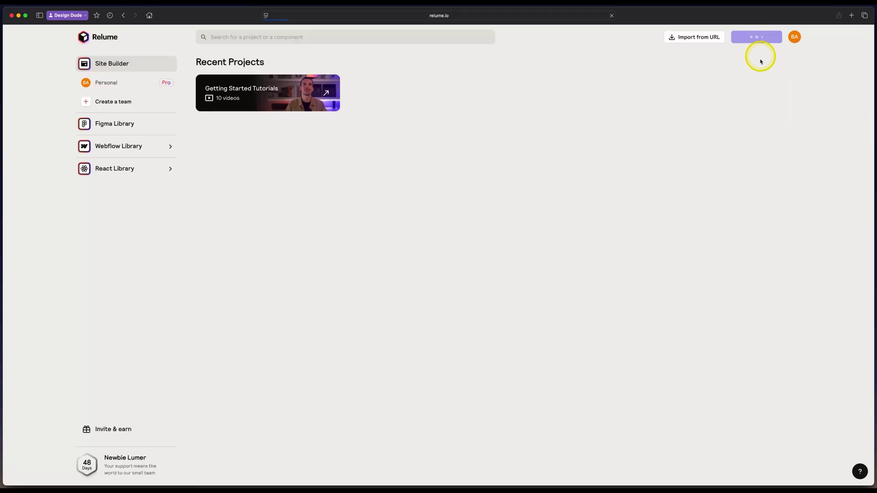
# - Describe the Pixel design agency and keep the sitemap at 1-5 pages
pyautogui.click(59, 102)
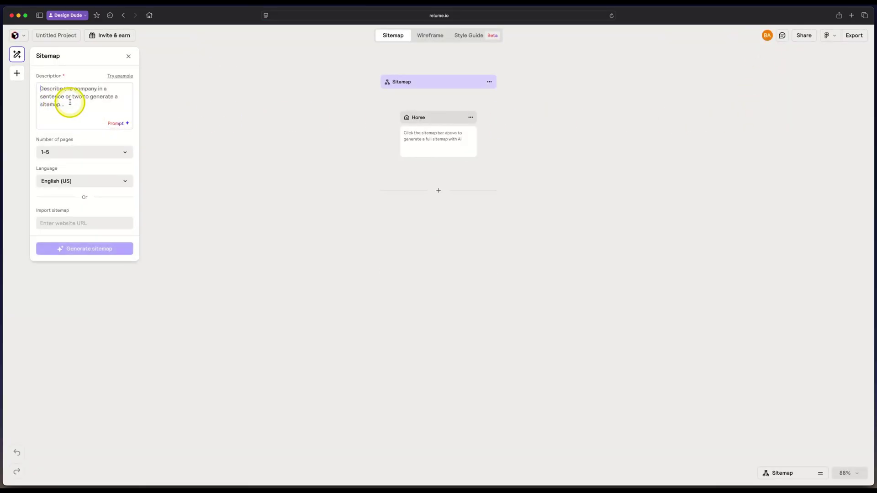
pyautogui.write("Create a modern and clean website for a creative design agency called 'Pixel'. The website should include a homepage, about us page, services page, contact page, and a portfolio page to showcase recent work.")
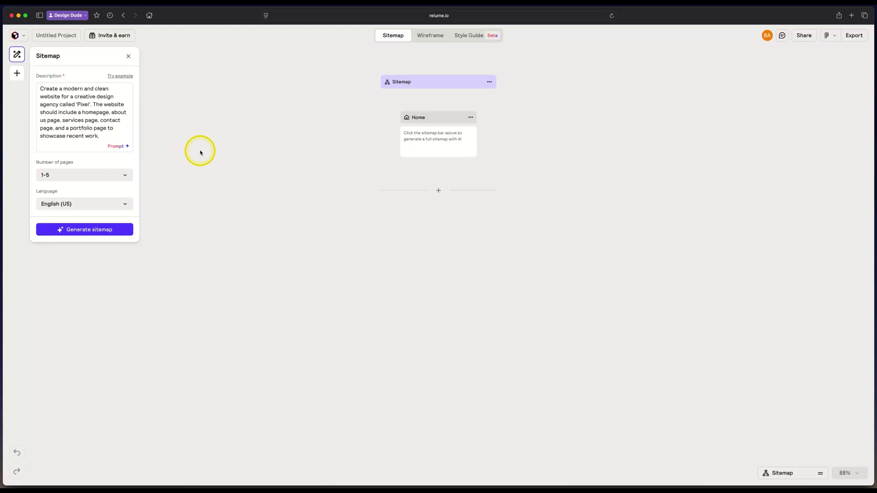
pyautogui.click(91, 177)
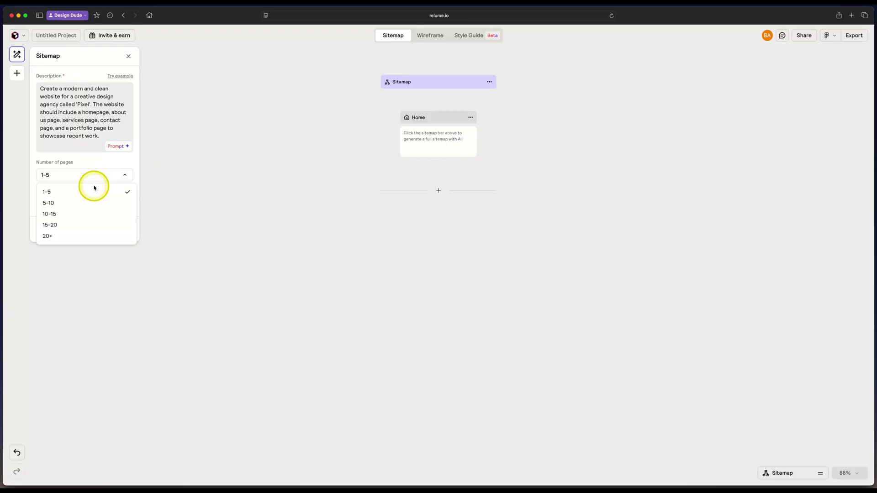
pyautogui.click(129, 212)
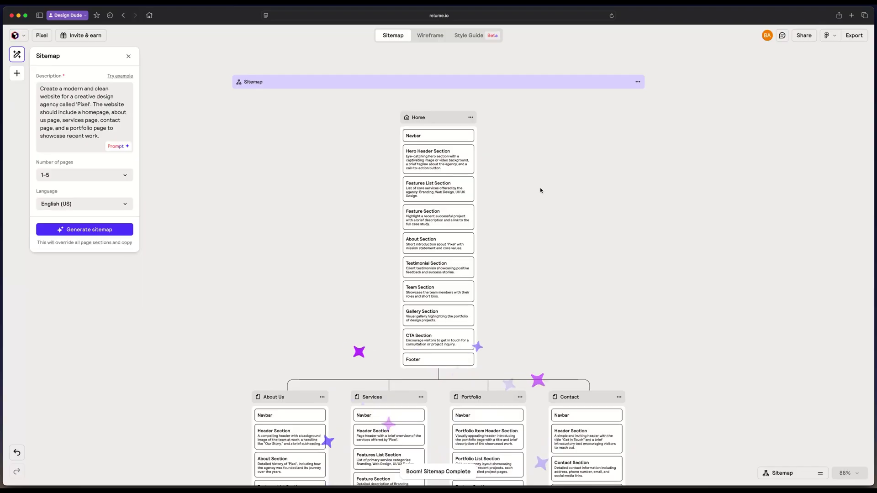
pyautogui.scroll(-5, 540, 190)
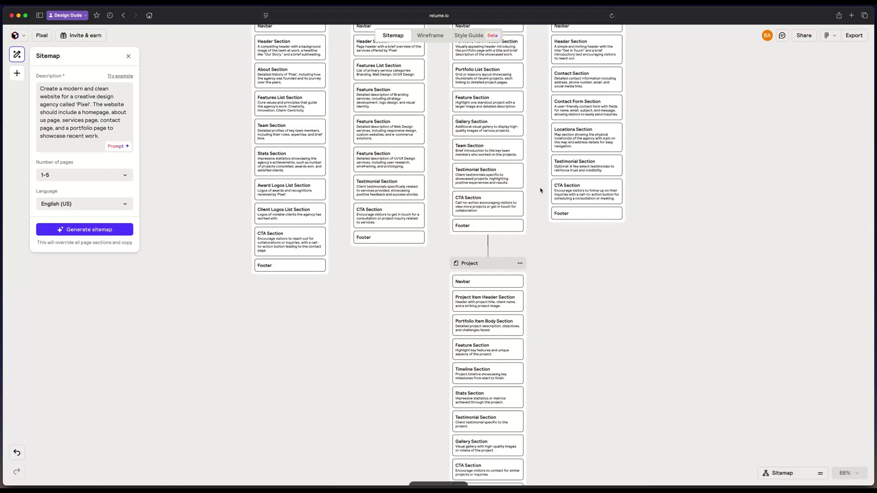
pyautogui.scroll(2, 540, 190)
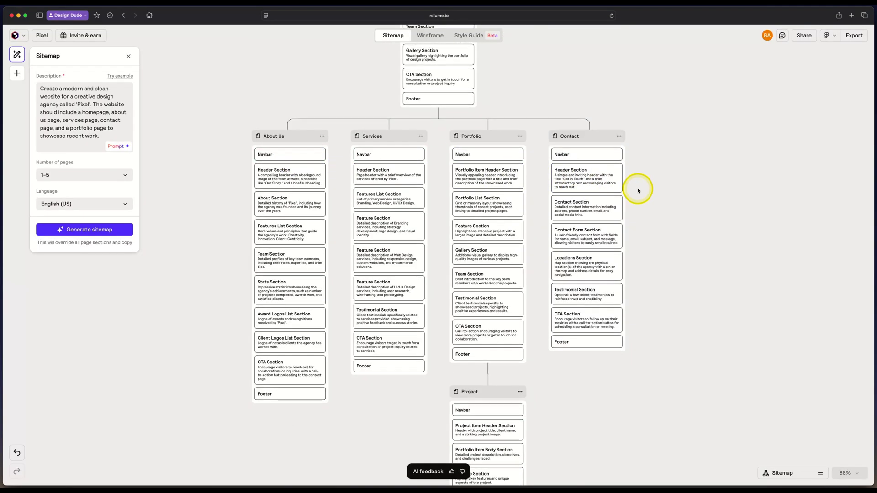
pyautogui.scroll(-3, 637, 190)
pyautogui.scroll(3, 638, 190)
pyautogui.scroll(4, 637, 191)
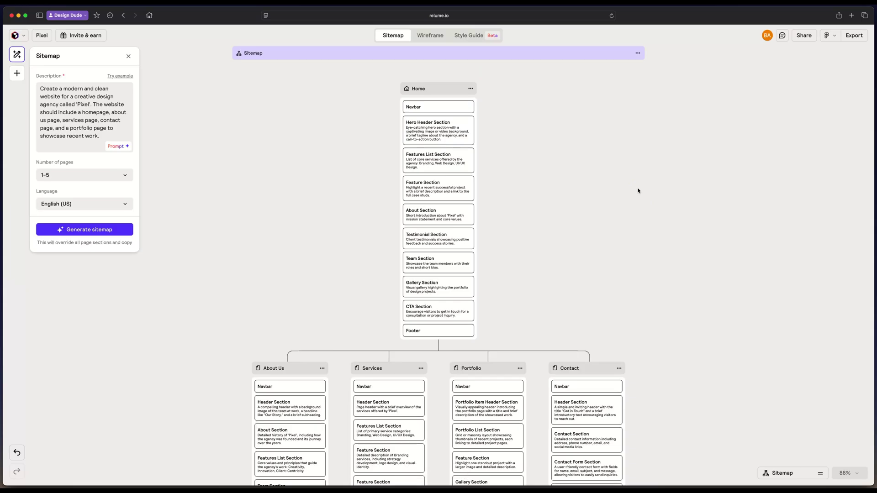
# - Show the page wireframes and preview alternative Project header layouts, keeping the original
pyautogui.click(423, 35)
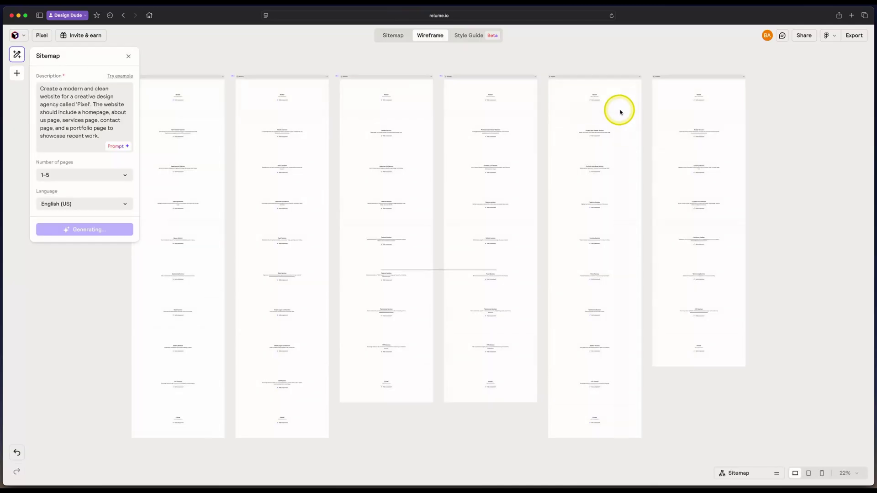
pyautogui.keyDown('ctrl'); pyautogui.scroll(5, 141, 100); pyautogui.keyUp('ctrl')
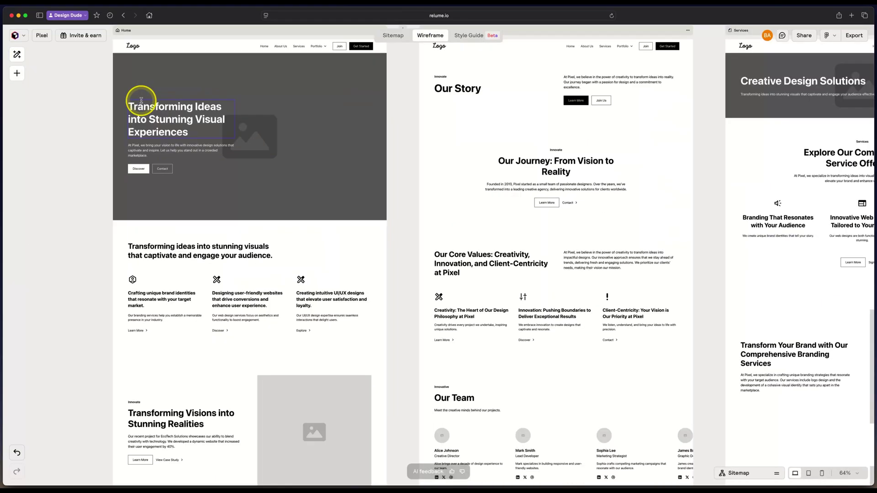
pyautogui.scroll(1, 141, 100)
pyautogui.scroll(2, 141, 100)
pyautogui.hscroll(5, 142, 100)
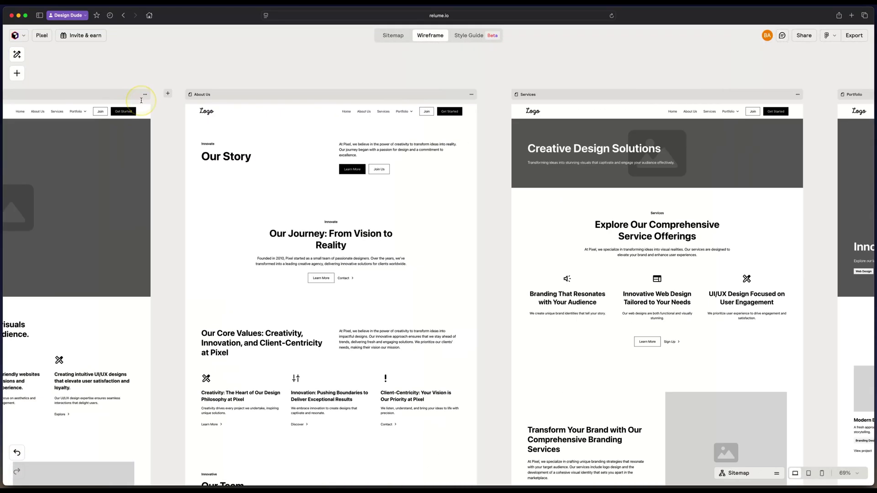
pyautogui.hscroll(3, 141, 100)
pyautogui.hscroll(3, 141, 100)
pyautogui.hscroll(3, 141, 100)
pyautogui.hscroll(2, 141, 100)
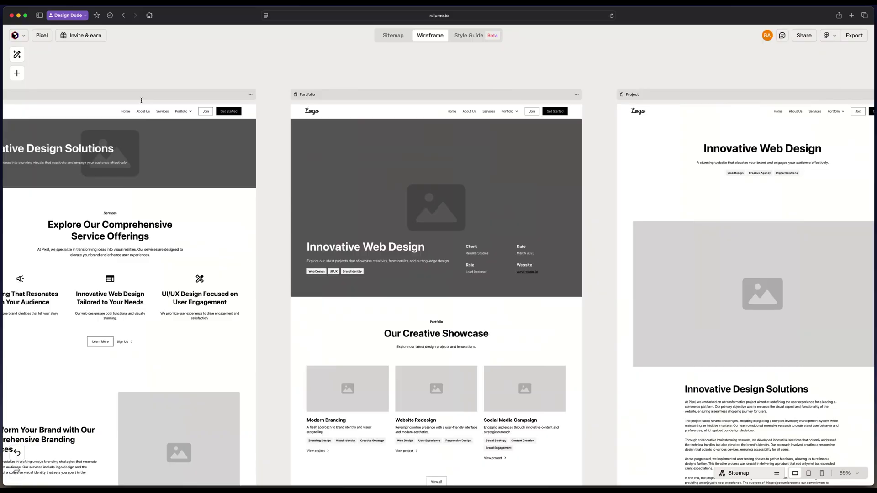
pyautogui.hscroll(5, 141, 100)
pyautogui.hscroll(2, 142, 100)
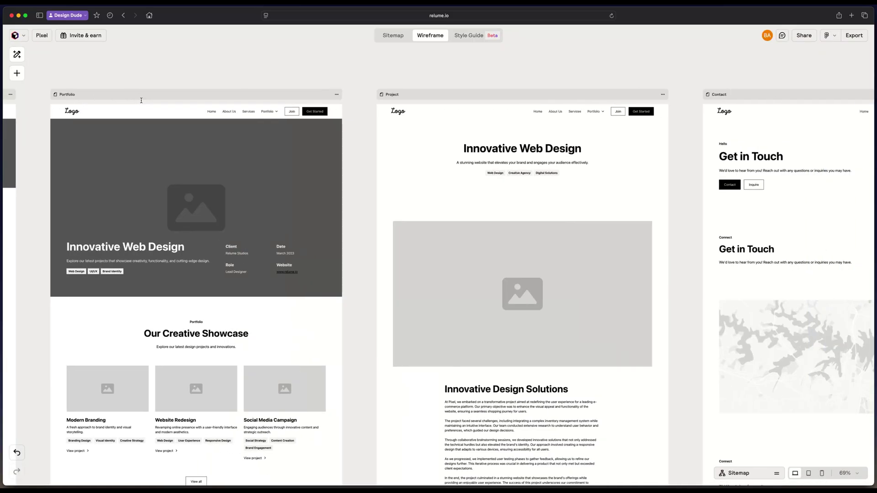
pyautogui.click(438, 164)
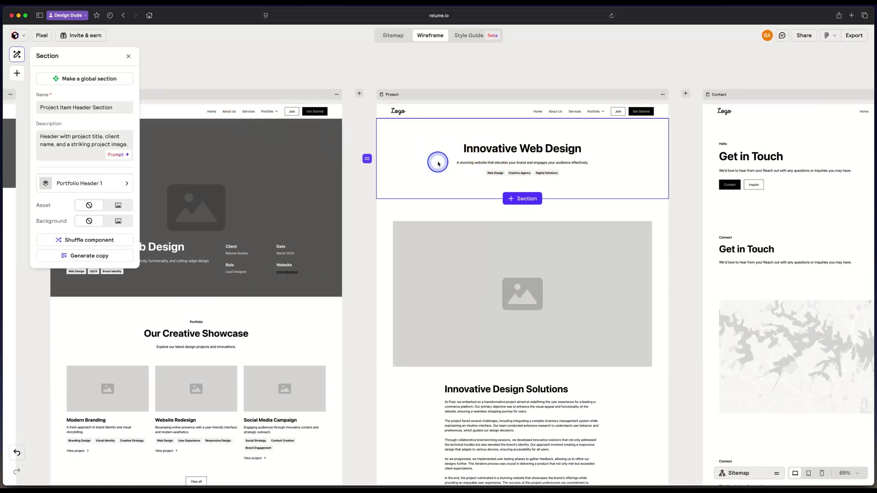
pyautogui.click(82, 183)
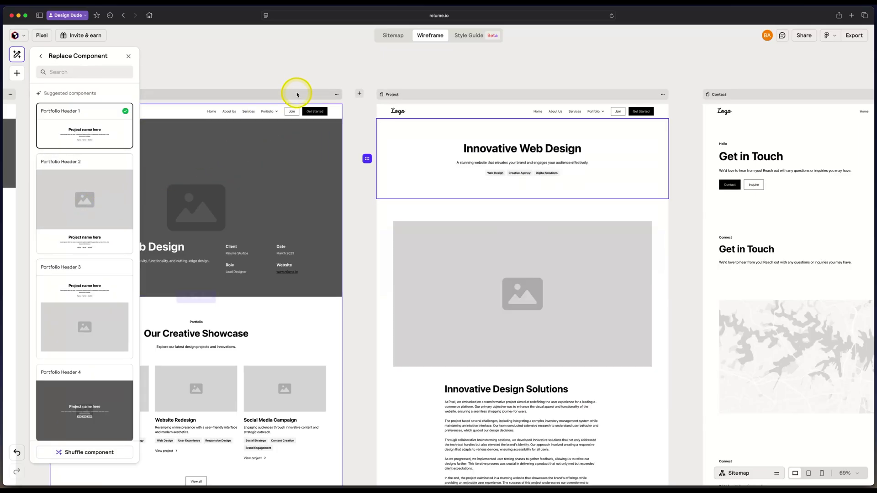
pyautogui.click(315, 73)
pyautogui.scroll(-5, 357, 105)
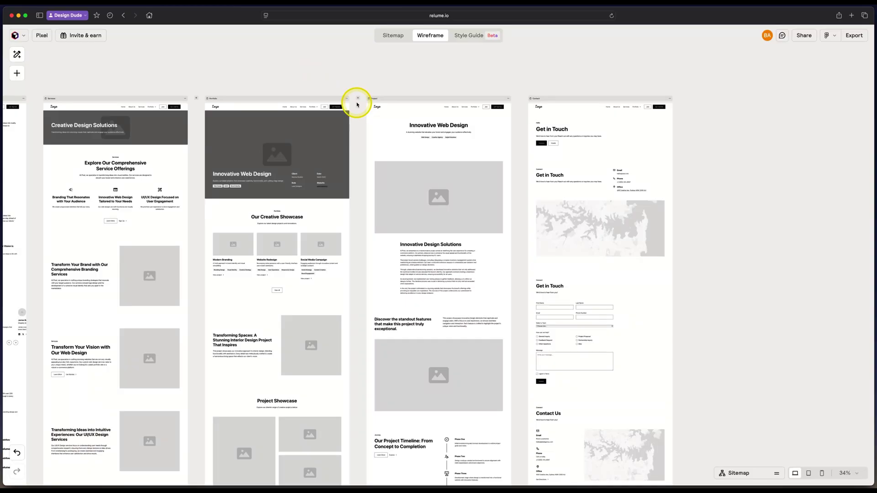
pyautogui.scroll(-3, 411, 76)
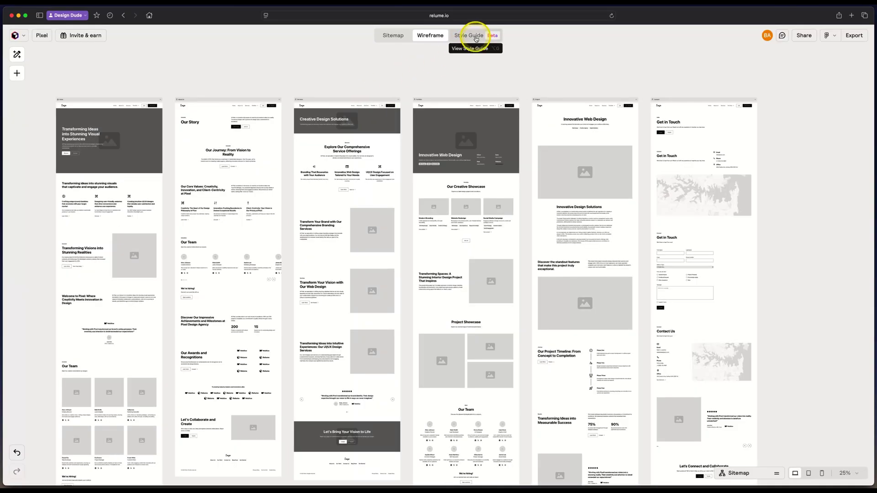
# - Shuffle the style guide's colours and fonts, then apply a Surprise me scheme
pyautogui.click(475, 39)
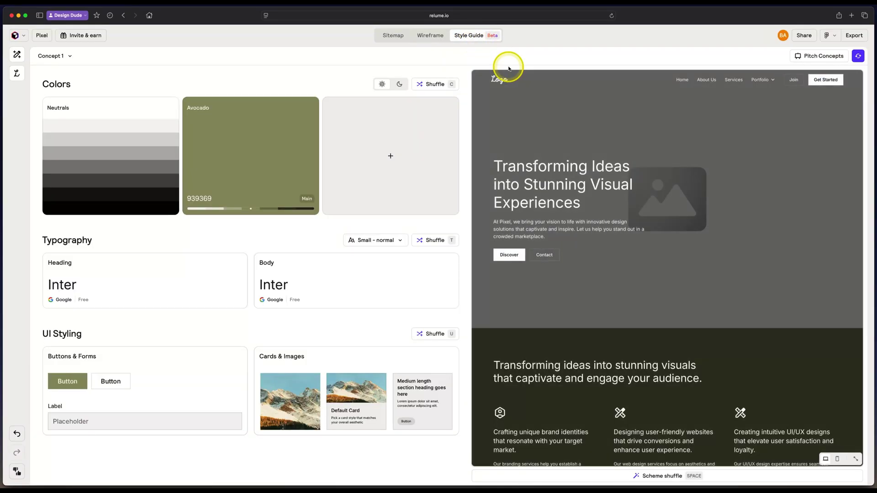
pyautogui.press('space')
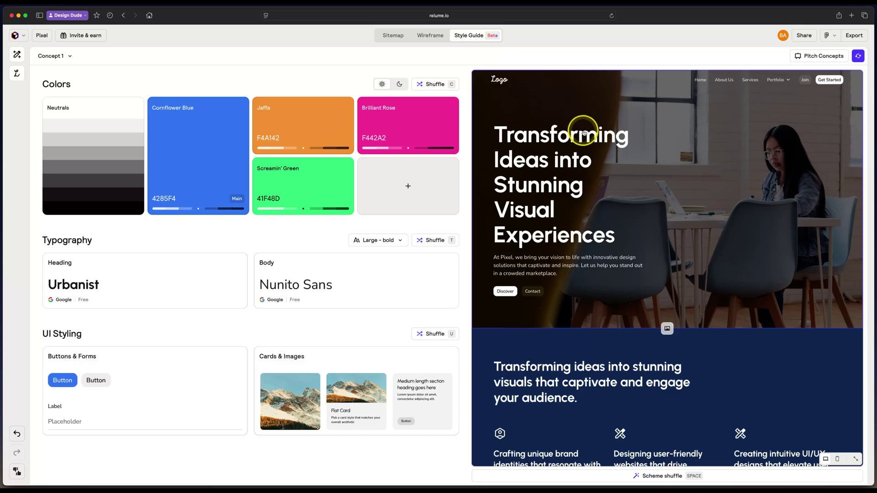
pyautogui.scroll(-3, 583, 134)
pyautogui.scroll(-3, 584, 135)
pyautogui.scroll(5, 584, 134)
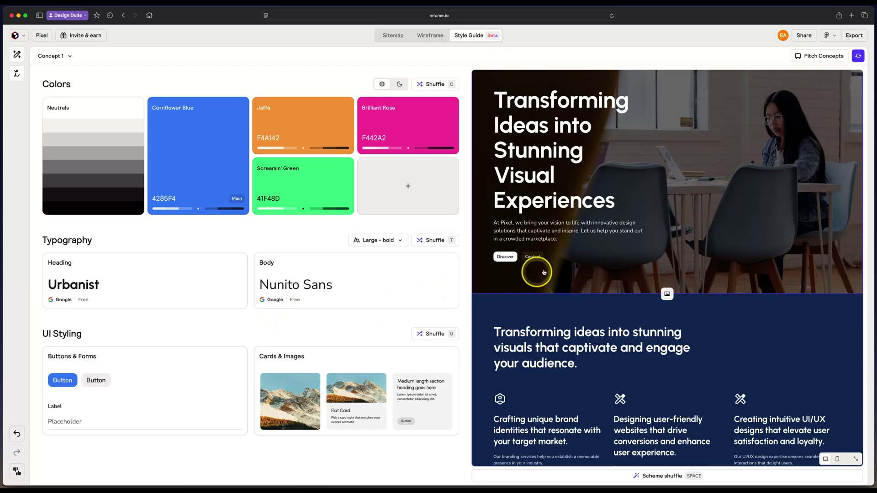
pyautogui.click(859, 57)
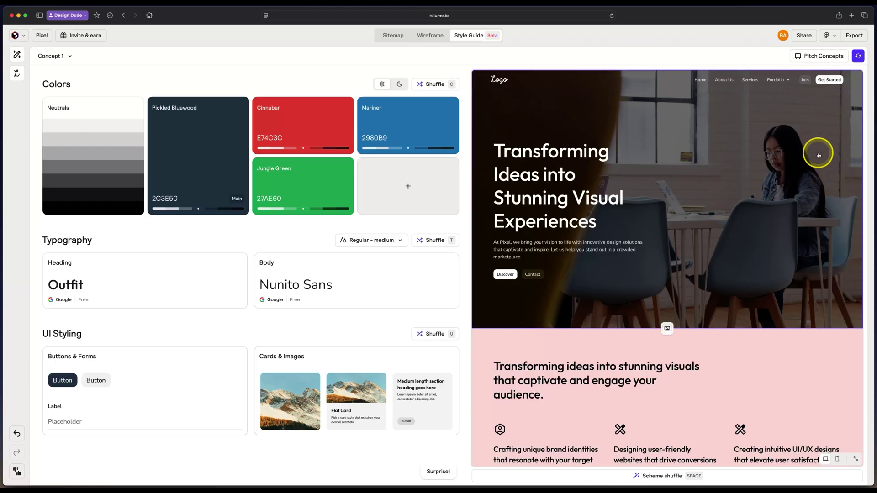
pyautogui.scroll(-5, 818, 154)
pyautogui.moveTo(302, 126)
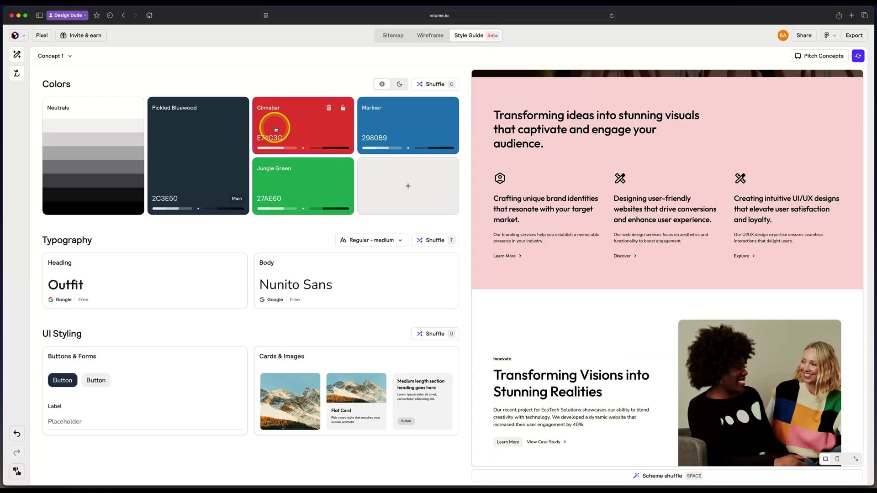
# - Replace the red Cinnabar colour with Azure Radiance and lock it
pyautogui.click(316, 121)
pyautogui.moveTo(88, 150); pyautogui.dragTo(91, 148)
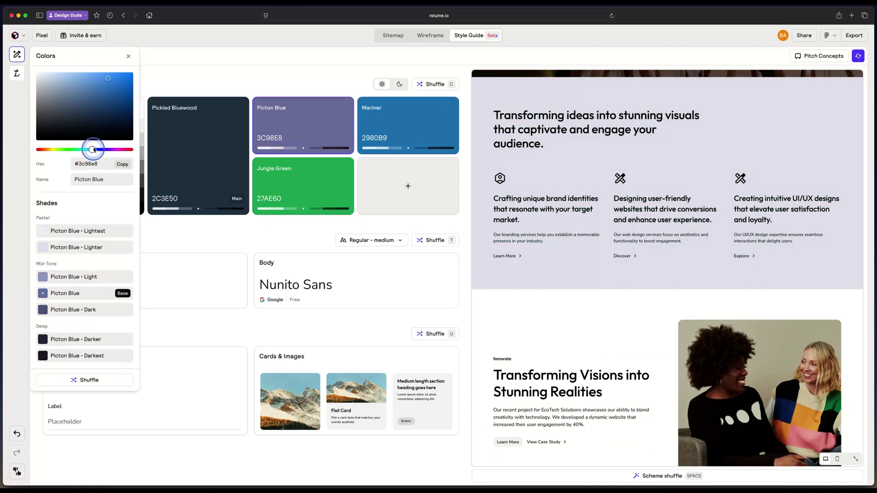
pyautogui.click(169, 64)
pyautogui.scroll(2, 679, 240)
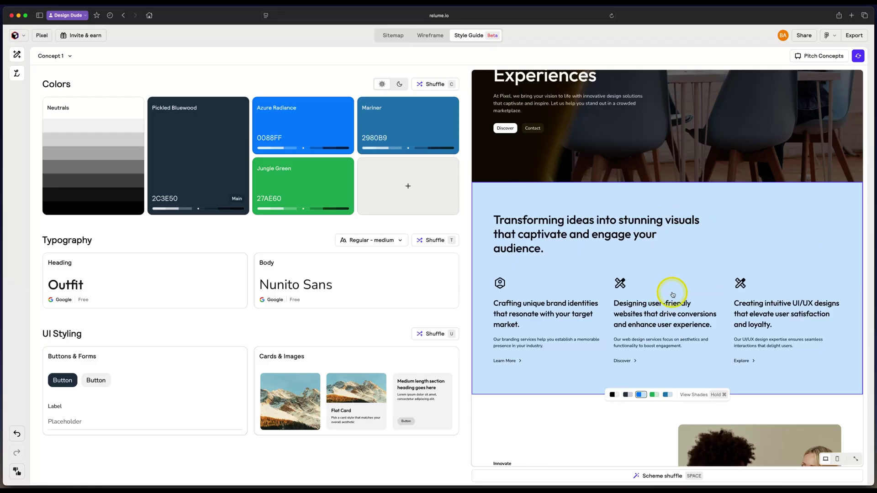
pyautogui.moveTo(303, 124)
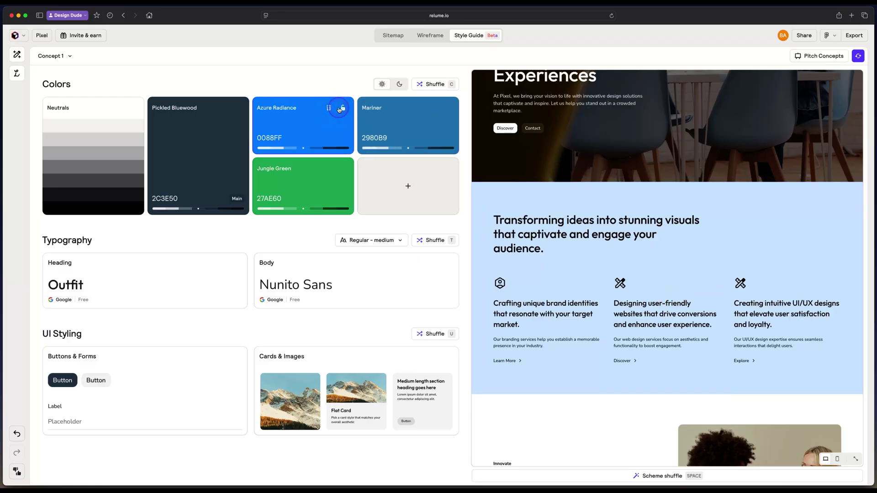
pyautogui.click(341, 108)
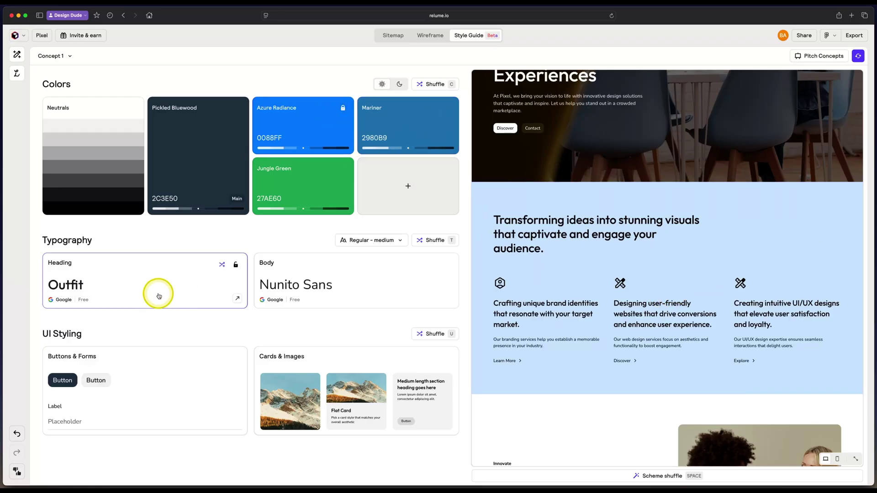
pyautogui.click(193, 376)
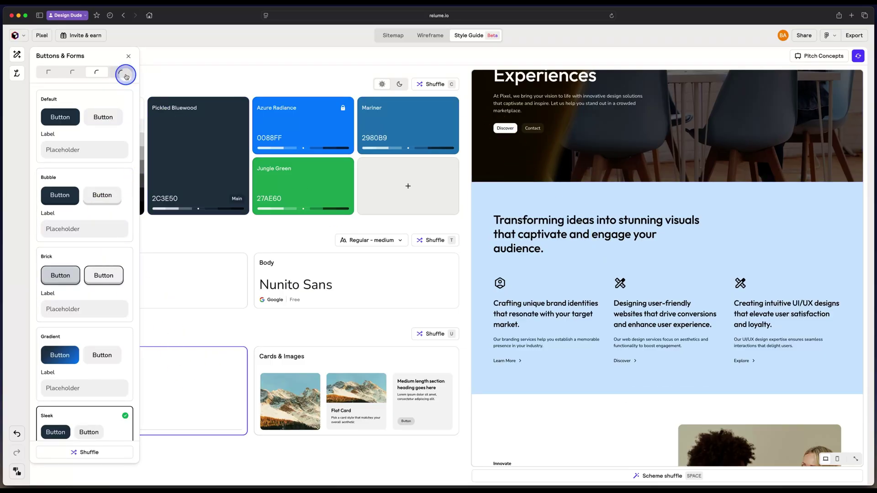
pyautogui.scroll(-2, 88, 386)
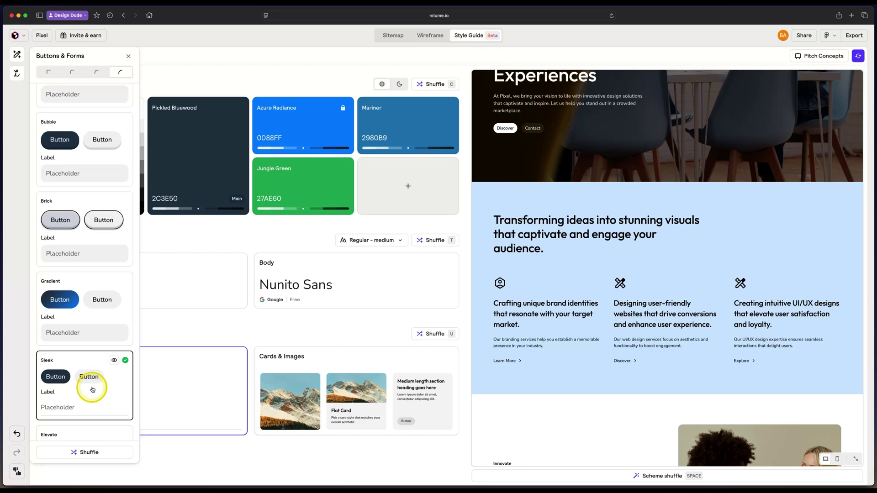
pyautogui.scroll(-2, 89, 386)
# - Choose the Elevate button style and close the button style options
pyautogui.click(128, 366)
pyautogui.scroll(1, 568, 206)
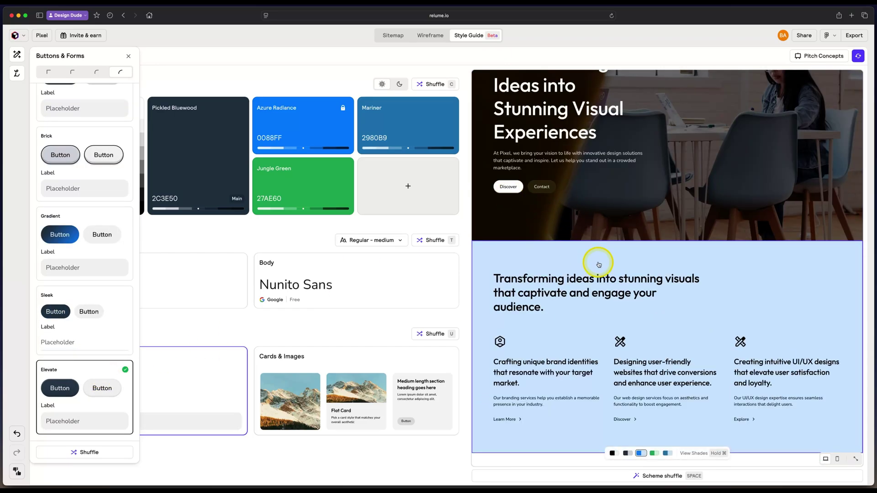
pyautogui.click(366, 322)
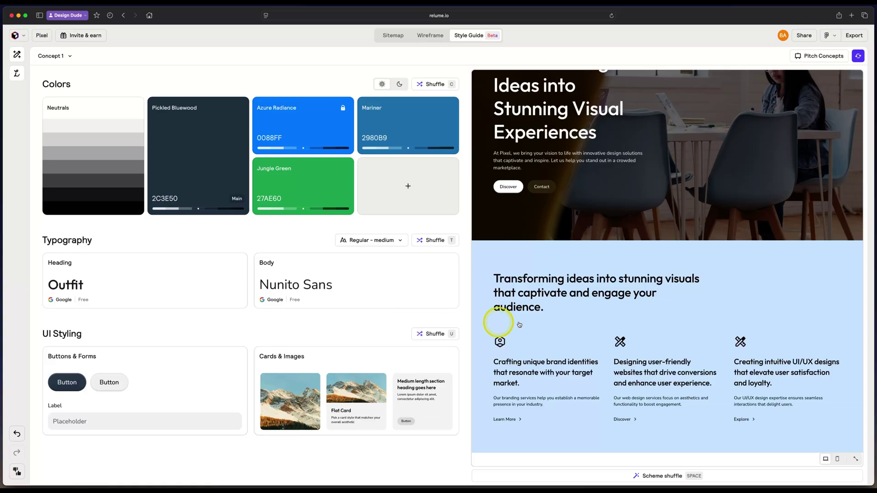
pyautogui.scroll(-2, 678, 329)
pyautogui.scroll(-2, 683, 337)
pyautogui.scroll(-2, 683, 336)
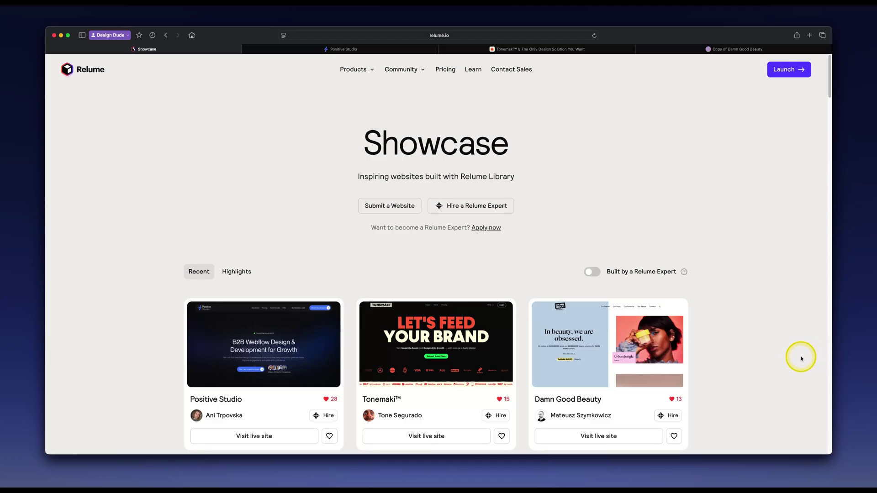
pyautogui.scroll(-2, 801, 358)
pyautogui.scroll(-1, 800, 358)
pyautogui.scroll(-1, 801, 358)
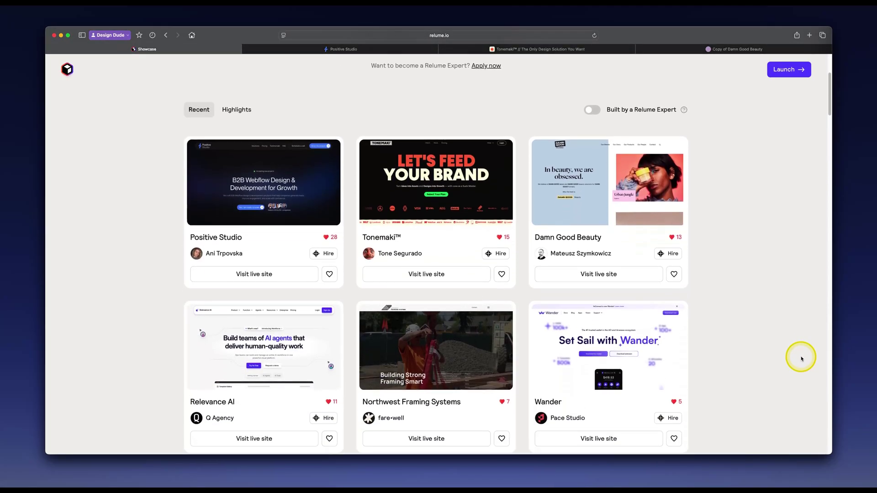
pyautogui.scroll(-2, 801, 358)
pyautogui.scroll(-1, 801, 359)
pyautogui.scroll(-2, 798, 358)
# - Browse the Positive Studio, Tonemaki and Damn Good Beauty showcase sites
pyautogui.click(407, 49)
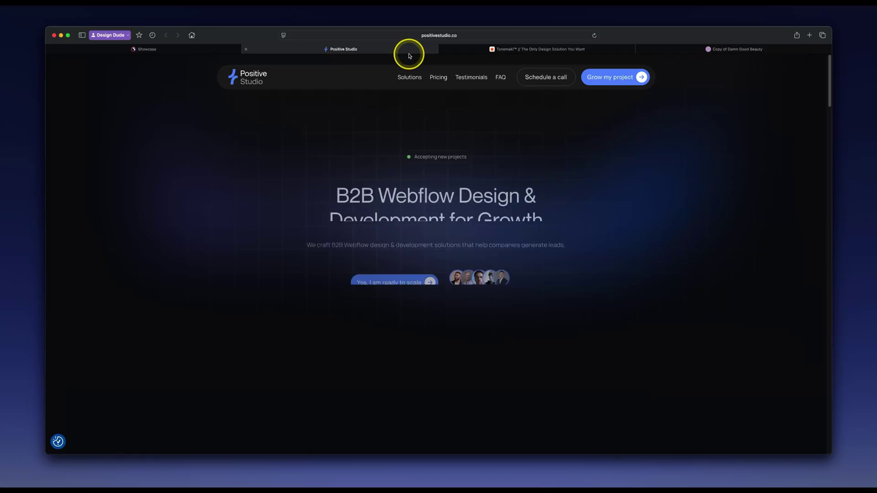
pyautogui.scroll(-2, 772, 184)
pyautogui.scroll(-3, 773, 184)
pyautogui.scroll(-1, 772, 184)
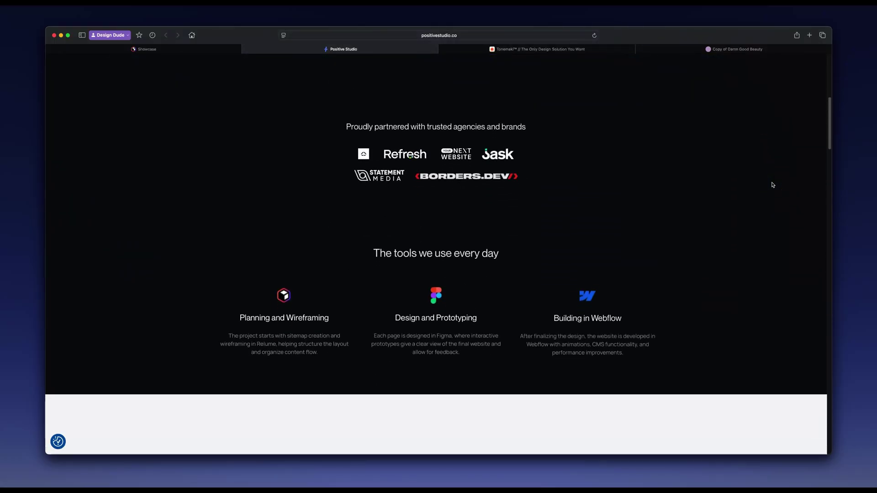
pyautogui.scroll(-1, 771, 185)
pyautogui.scroll(-1, 772, 184)
pyautogui.hotkey('ctrl', 'Tab')
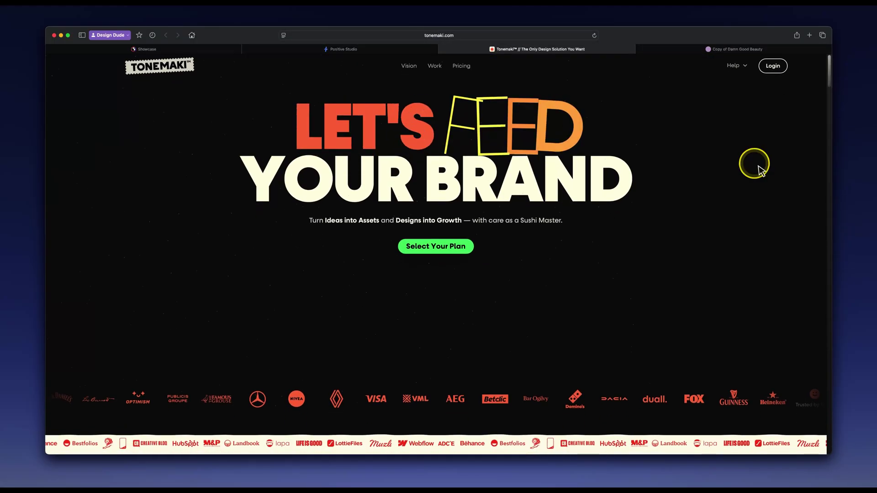
pyautogui.hotkey('ctrl', 'Tab')
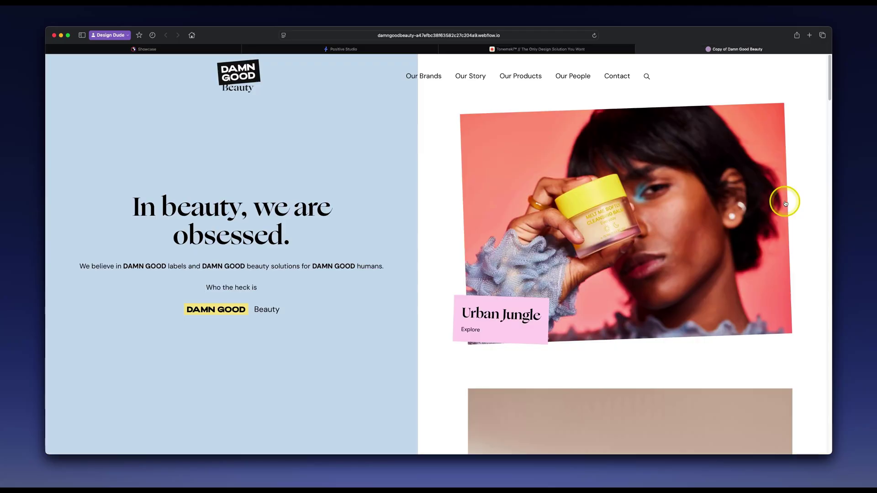
pyautogui.scroll(-2, 785, 203)
pyautogui.scroll(-1, 785, 204)
pyautogui.scroll(-2, 785, 204)
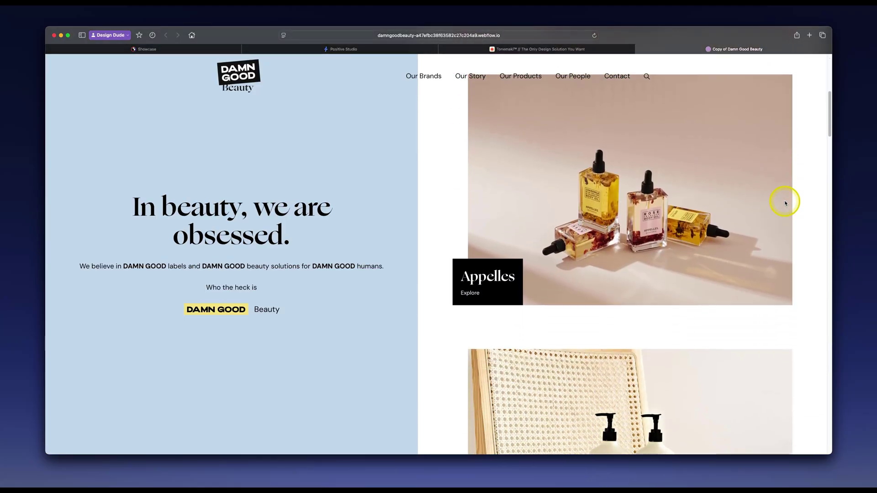
pyautogui.scroll(-2, 786, 203)
pyautogui.scroll(-2, 786, 203)
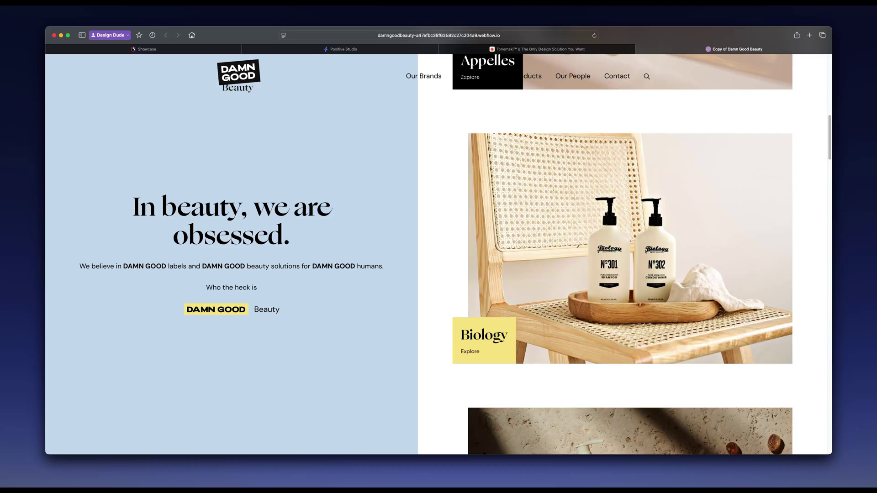
# - Switch from the Damn Good Beauty tab back to the Relume Showcase tab
pyautogui.hotkey('ctrl', 'Tab')
pyautogui.scroll(-3, 748, 284)
pyautogui.scroll(-3, 748, 284)
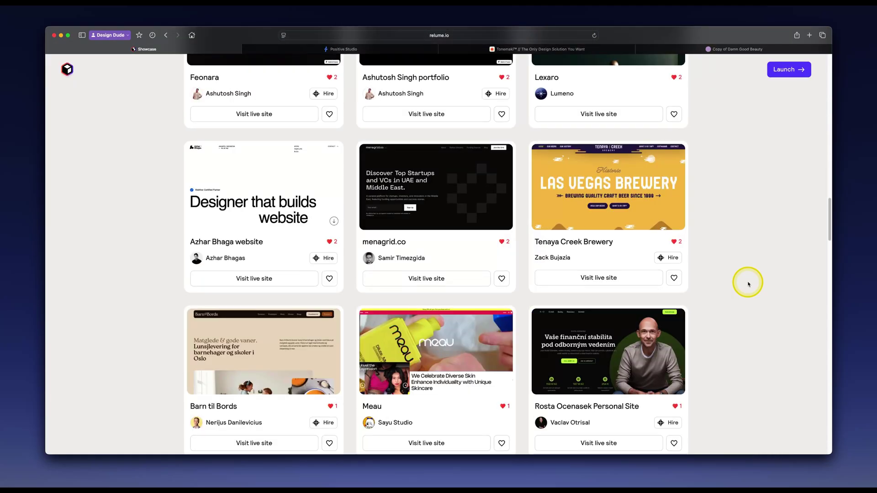
pyautogui.scroll(-1, 748, 284)
pyautogui.scroll(-2, 748, 283)
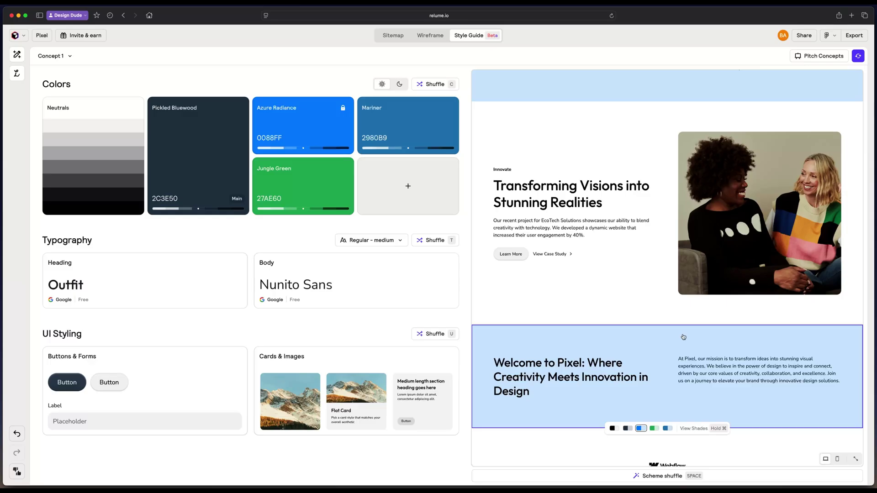
pyautogui.scroll(3, 684, 337)
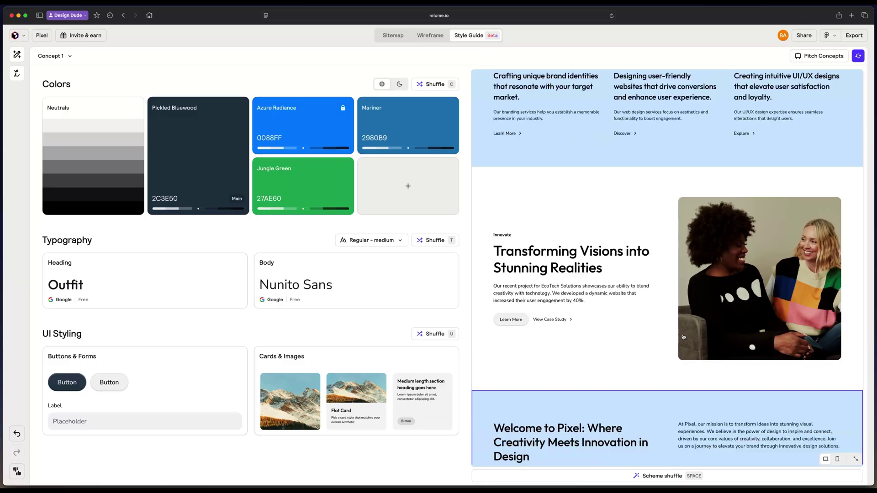
pyautogui.scroll(5, 719, 342)
pyautogui.scroll(3, 754, 346)
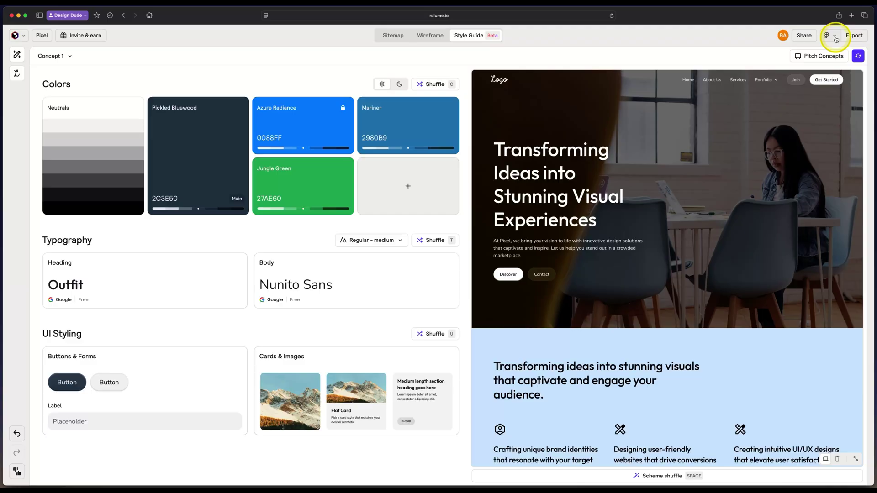
# - Show the Figma Sites steps in the Export to Figma dialog
pyautogui.click(853, 39)
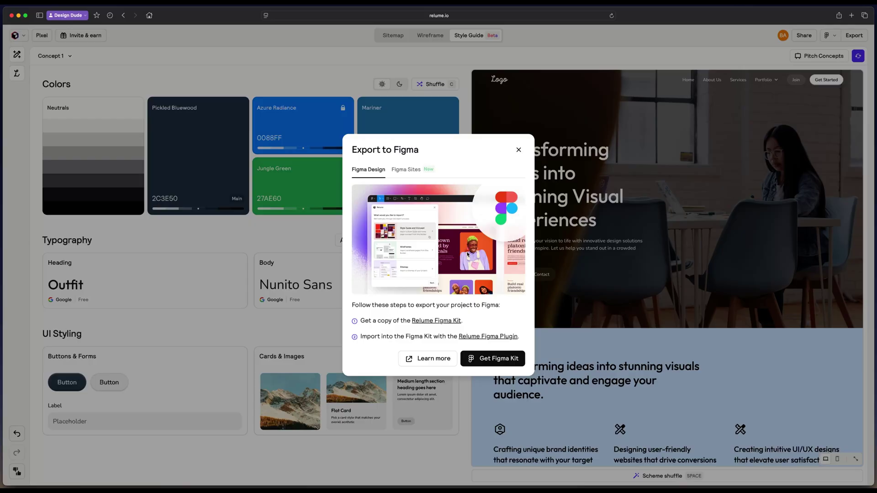
pyautogui.click(405, 170)
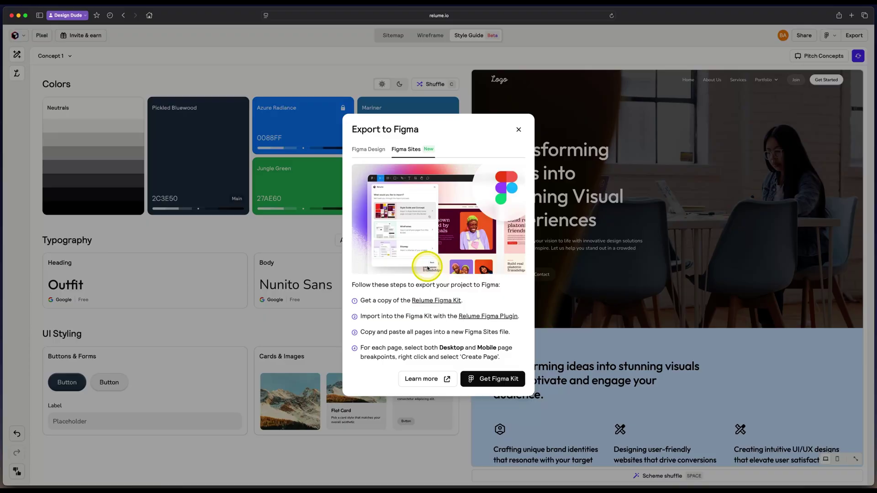
# - Get the Relume Figma Kit and open it in Figma on the Style Guide page
pyautogui.click(488, 383)
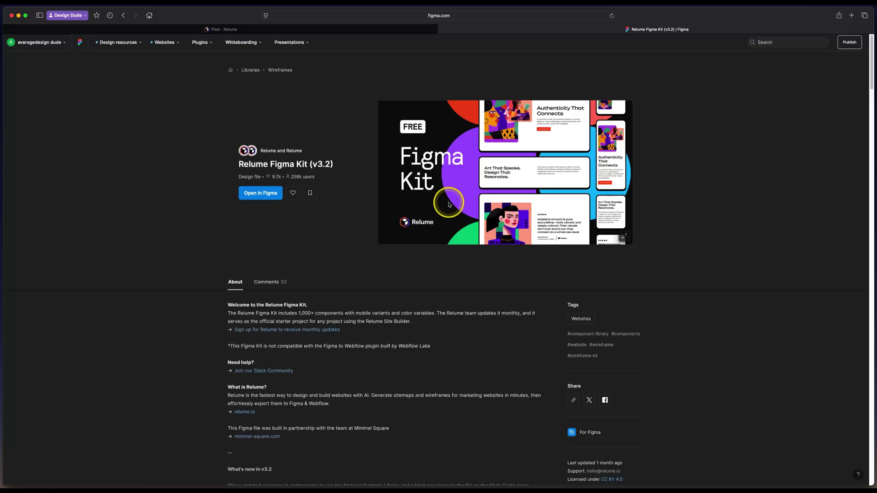
pyautogui.click(260, 199)
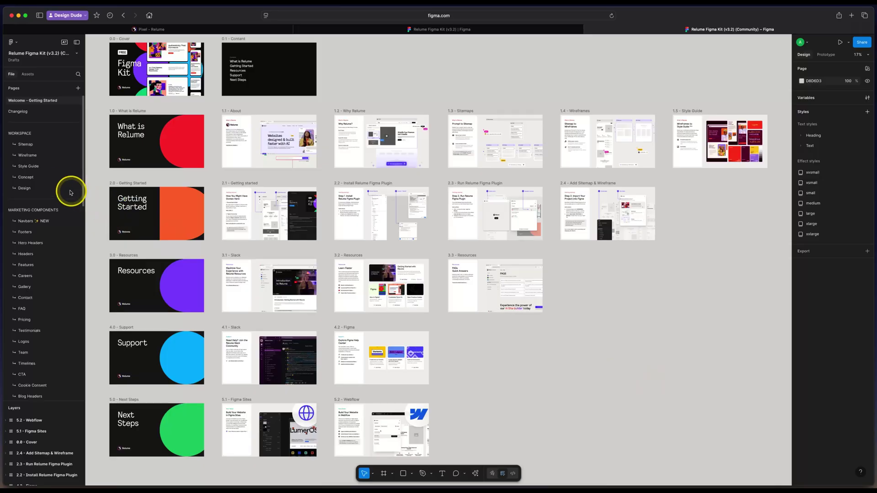
pyautogui.click(47, 166)
pyautogui.scroll(3, 411, 239)
pyautogui.keyDown('ctrl'); pyautogui.scroll(3, 274, 190); pyautogui.keyUp('ctrl')
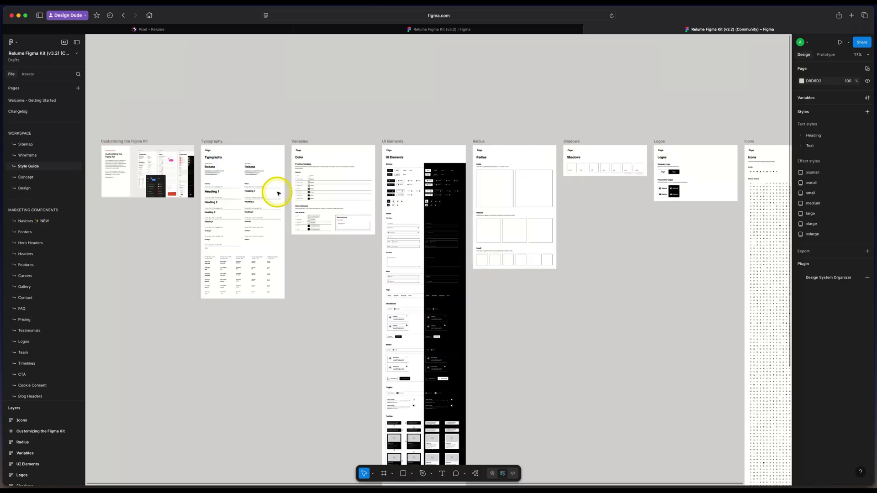
pyautogui.keyDown('ctrl'); pyautogui.scroll(3, 423, 221); pyautogui.keyUp('ctrl')
pyautogui.keyDown('ctrl'); pyautogui.scroll(2, 130, 219); pyautogui.keyUp('ctrl')
# - Look through the kit's Careers and FAQ pages, then return to Style Guide
pyautogui.click(47, 276)
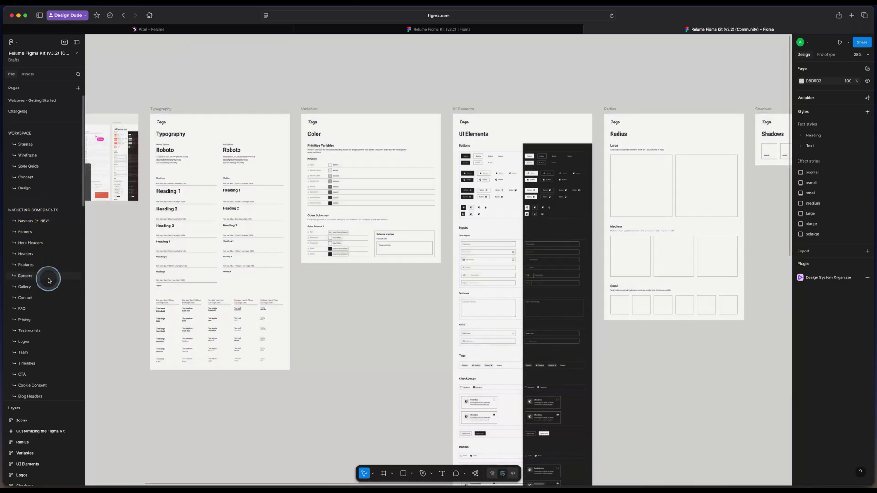
pyautogui.keyDown('ctrl'); pyautogui.scroll(5, 425, 130); pyautogui.keyUp('ctrl')
pyautogui.scroll(-2, 459, 125)
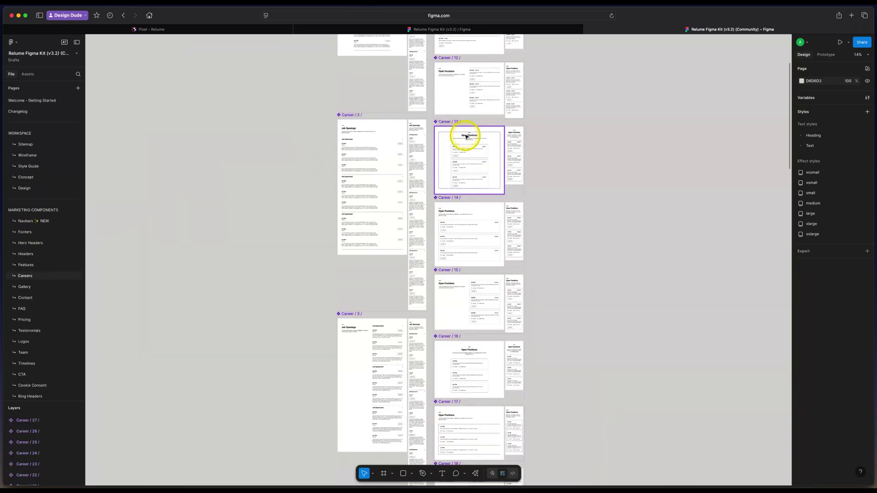
pyautogui.keyDown('ctrl'); pyautogui.scroll(5, 465, 135); pyautogui.keyUp('ctrl')
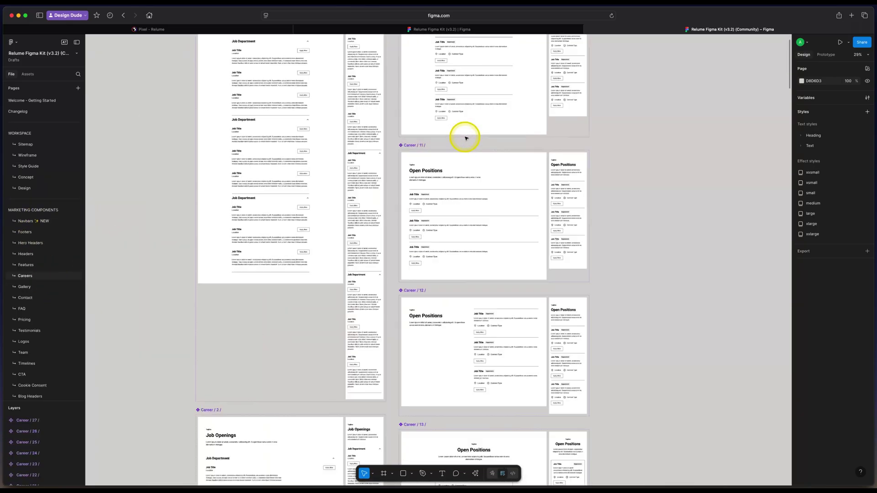
pyautogui.click(39, 309)
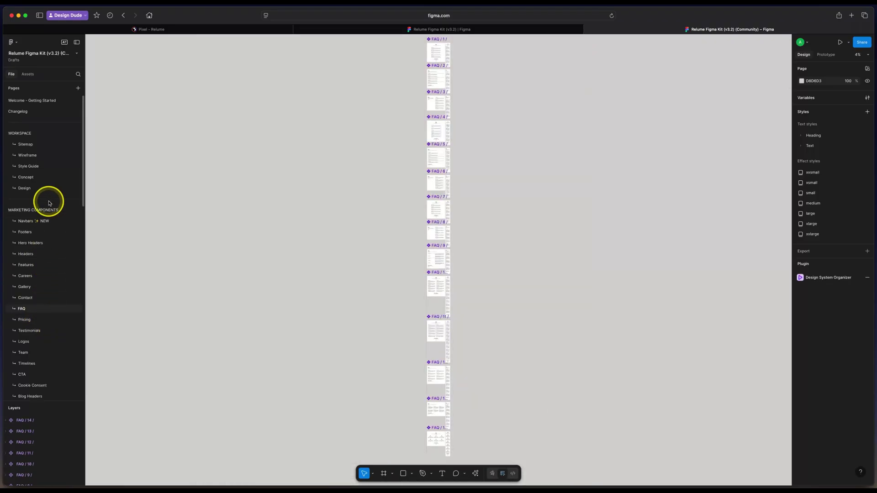
pyautogui.click(49, 167)
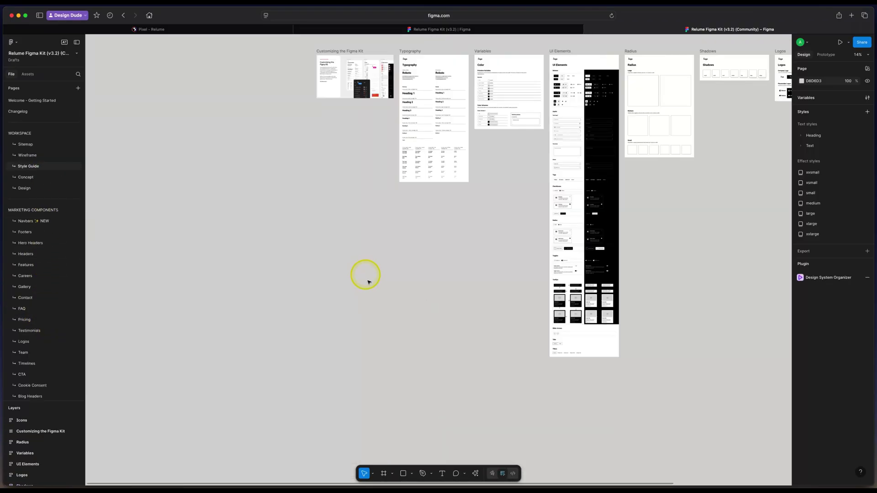
pyautogui.click(474, 473)
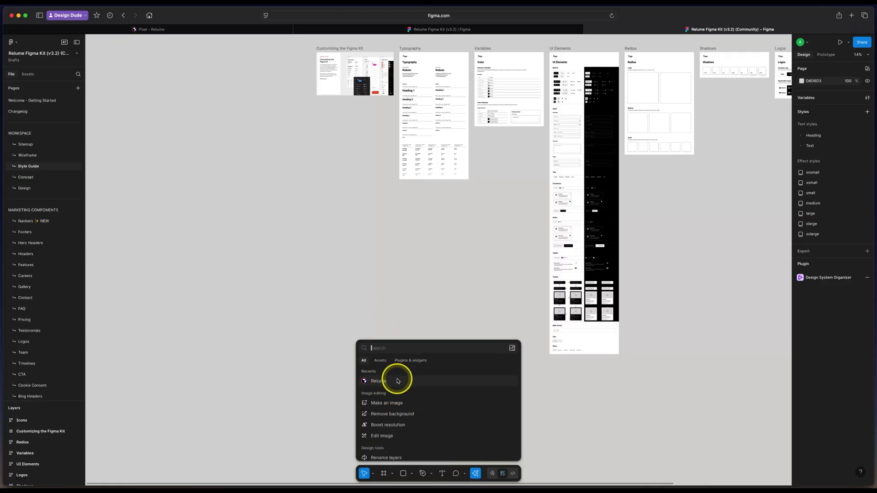
# - Import the Pixel project's style guide and Concept 1 with the Relume plugin
pyautogui.click(405, 361)
pyautogui.write('Rel')
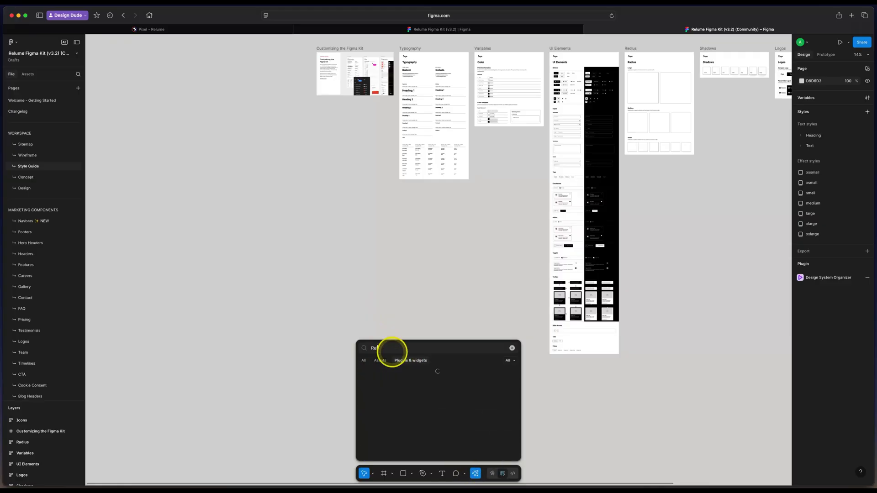
pyautogui.write('ume')
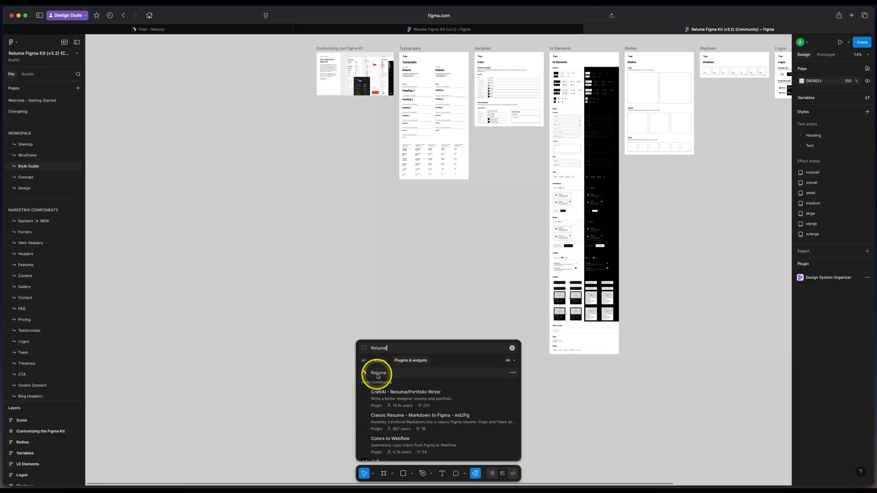
pyautogui.click(377, 373)
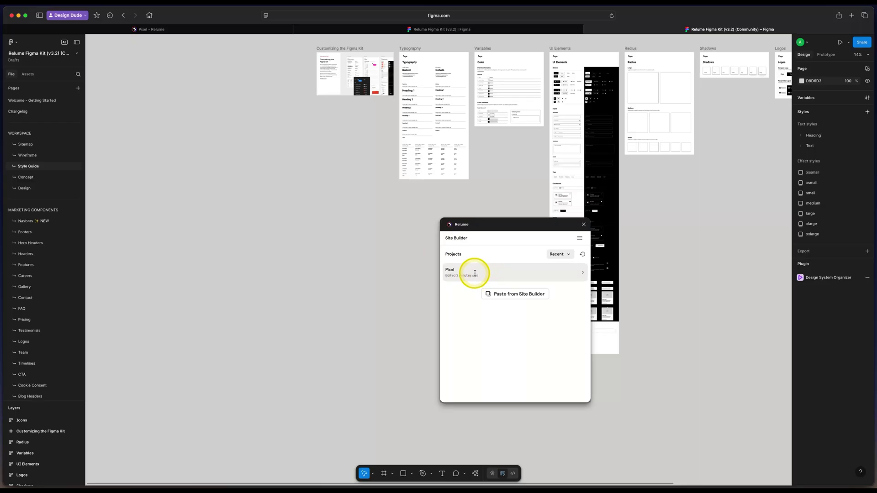
pyautogui.click(475, 274)
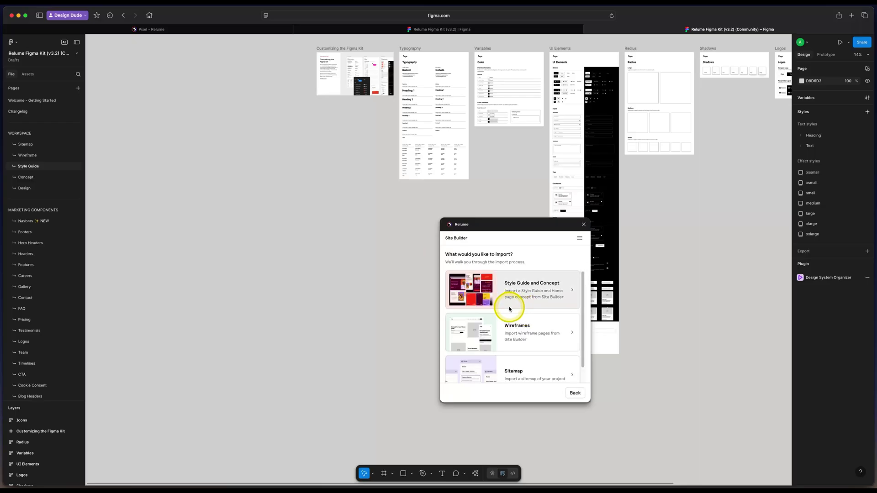
pyautogui.scroll(-2, 528, 361)
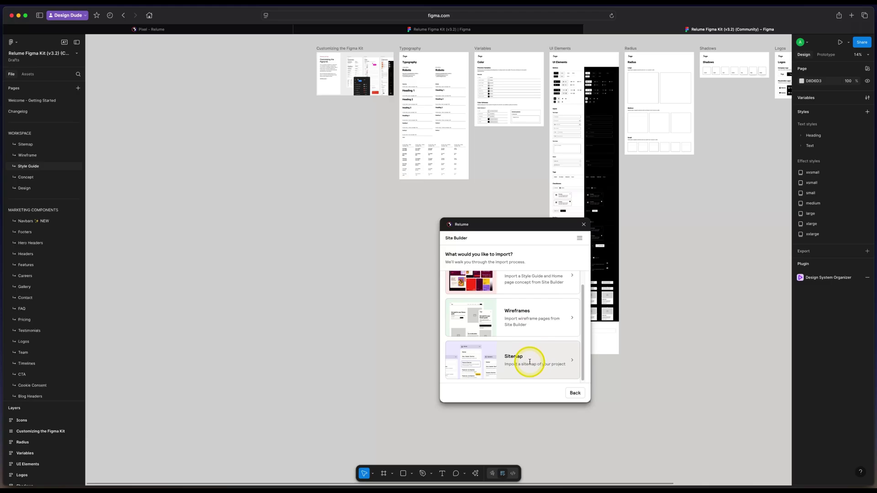
pyautogui.scroll(2, 528, 361)
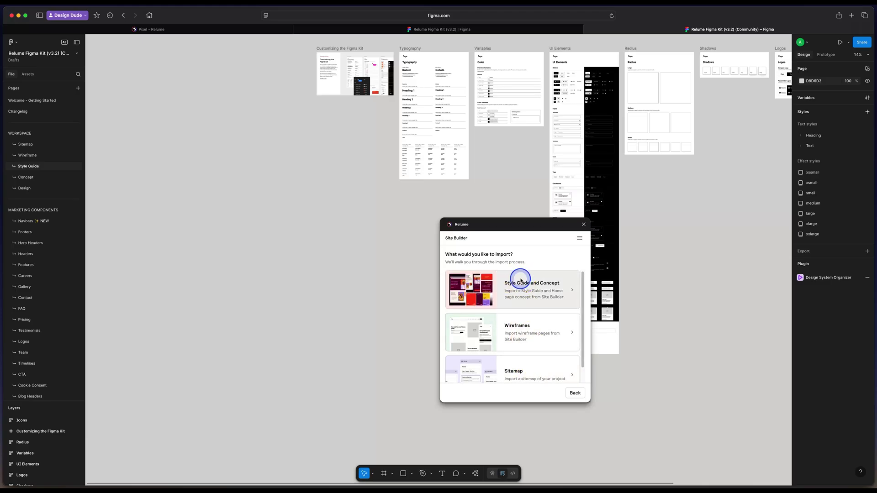
pyautogui.click(521, 280)
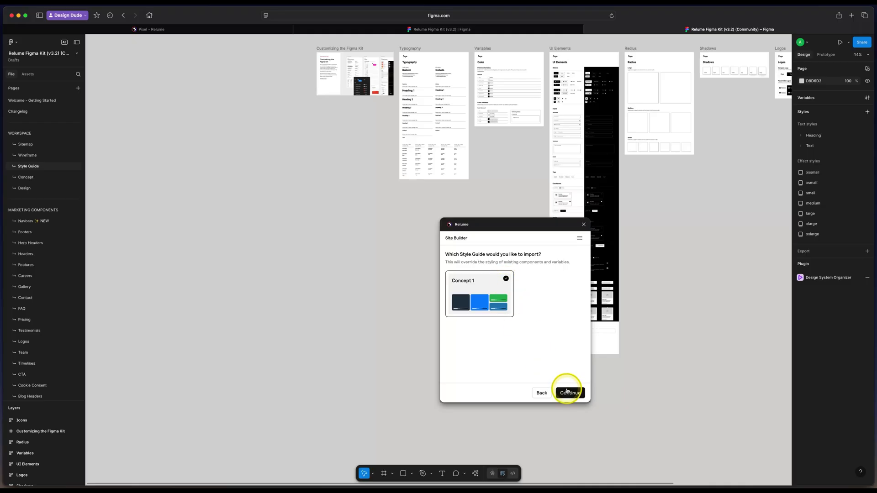
pyautogui.click(567, 392)
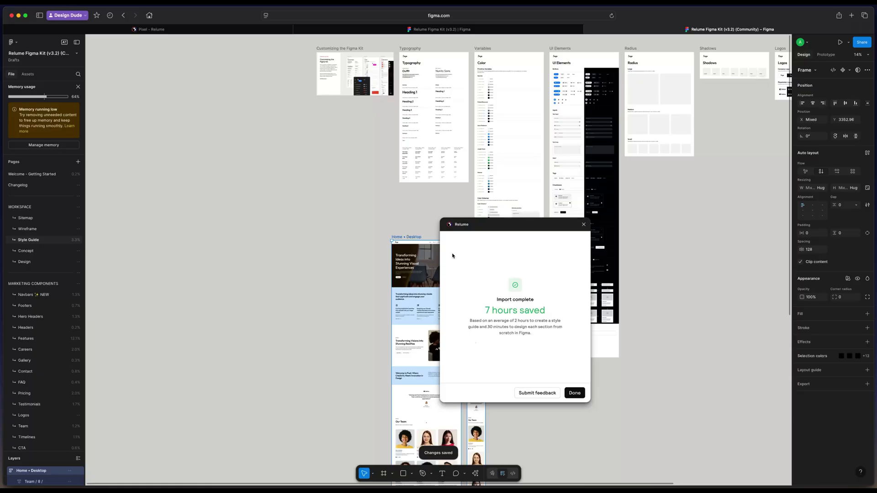
# - Inspect the Transforming Visions and Transforming ideas sections, then select the Home Desktop frame
pyautogui.click(303, 304)
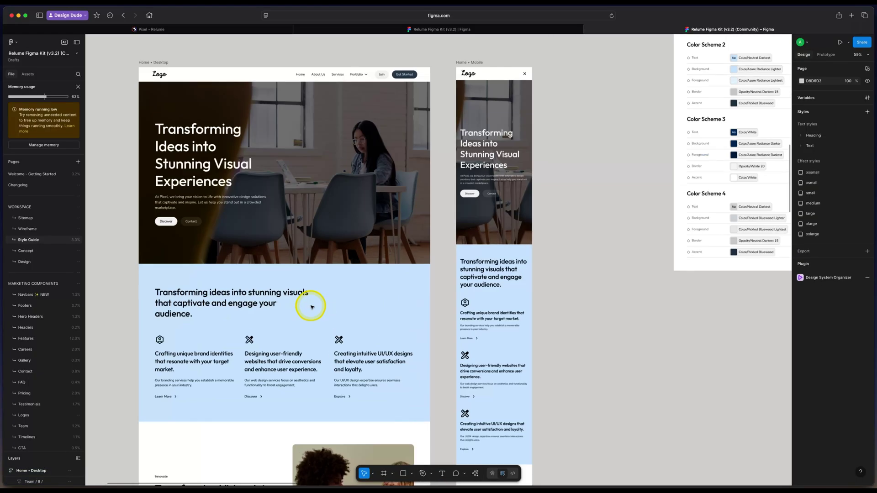
pyautogui.scroll(-3, 311, 307)
pyautogui.scroll(4, 312, 307)
pyautogui.scroll(-3, 311, 308)
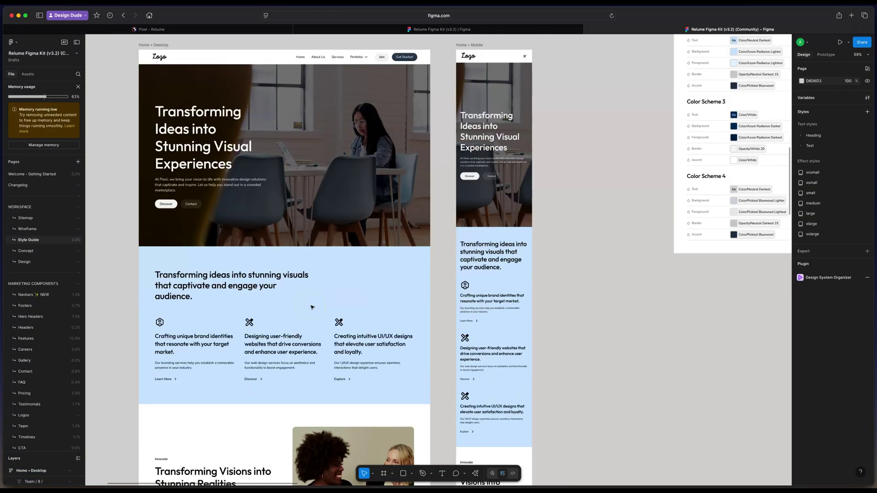
pyautogui.scroll(-3, 312, 307)
pyautogui.scroll(-5, 312, 307)
pyautogui.scroll(-5, 312, 307)
pyautogui.scroll(-2, 311, 308)
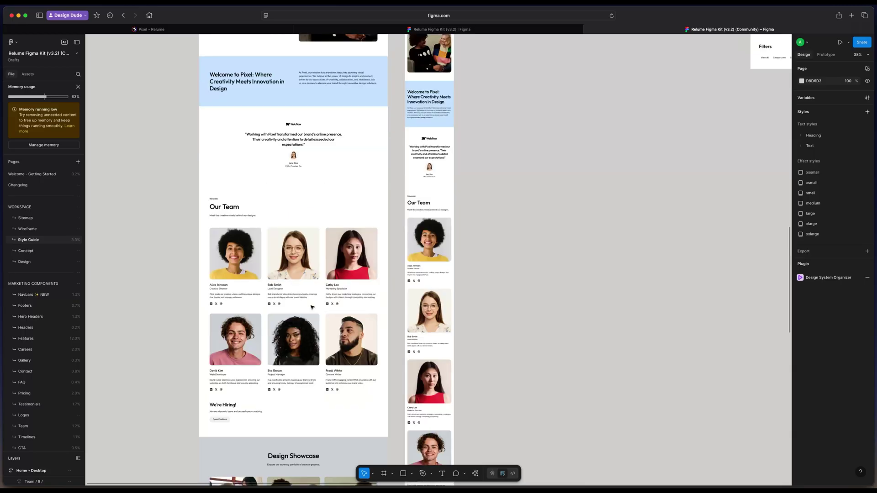
pyautogui.scroll(-3, 312, 308)
pyautogui.scroll(-4, 311, 307)
pyautogui.scroll(3, 304, 279)
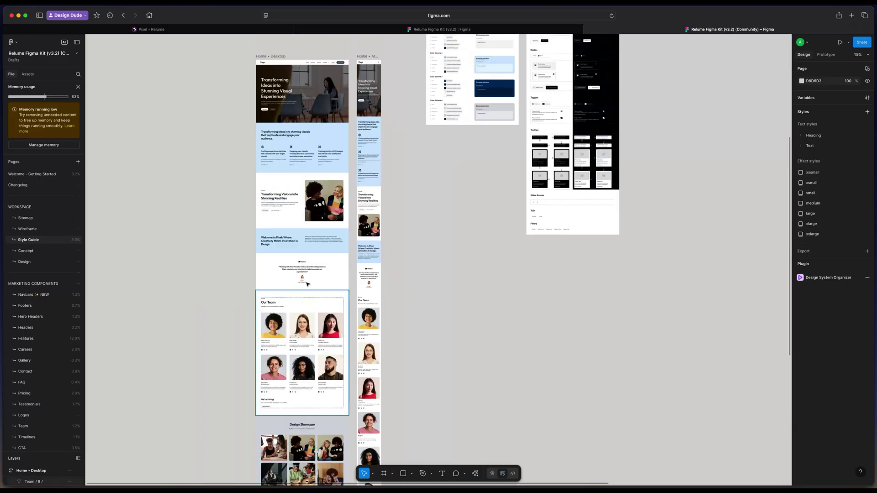
pyautogui.click(301, 218)
pyautogui.click(301, 168)
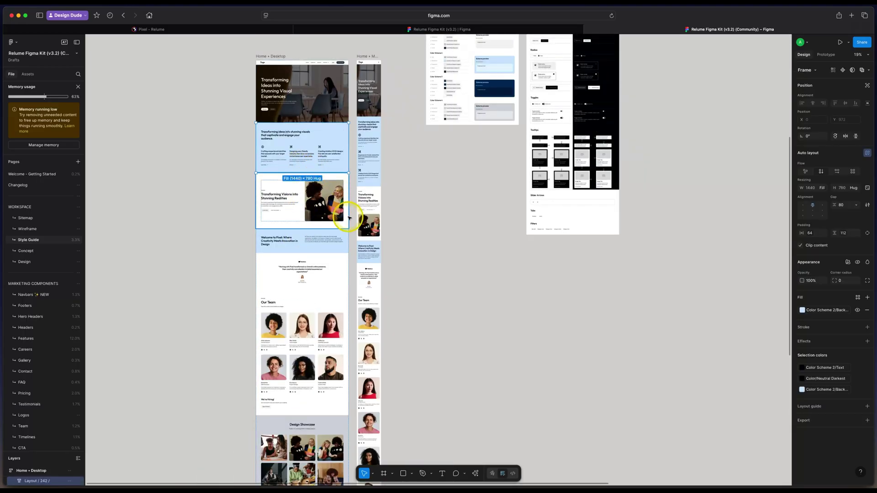
pyautogui.scroll(4, 348, 217)
pyautogui.scroll(3, 345, 217)
pyautogui.scroll(3, 424, 212)
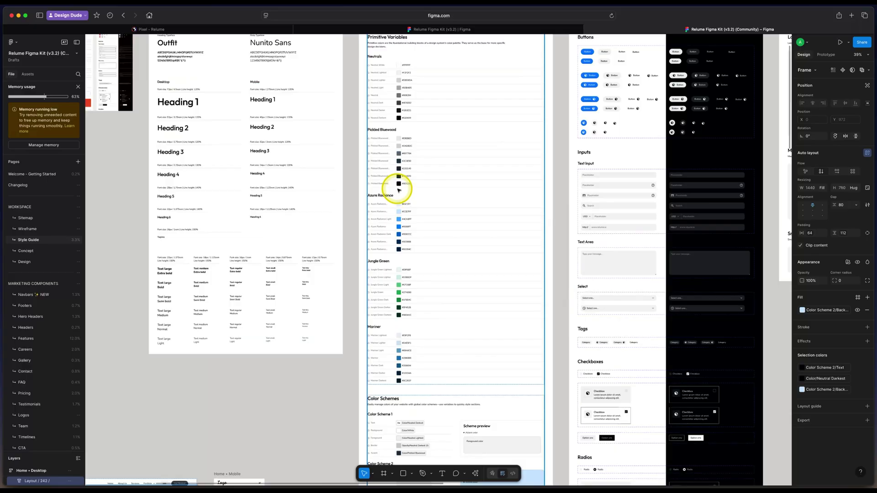
pyautogui.scroll(-3, 432, 257)
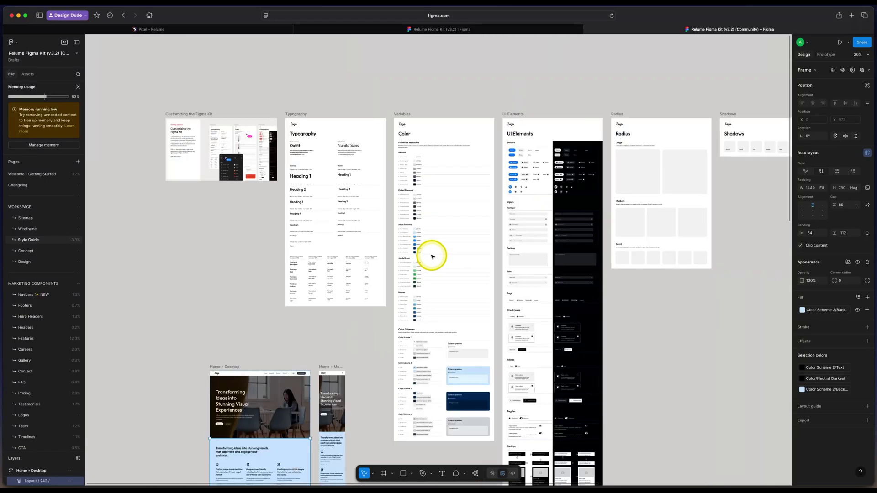
pyautogui.scroll(-3, 430, 254)
pyautogui.hscroll(-3, 414, 256)
pyautogui.scroll(-3, 368, 218)
pyautogui.scroll(3, 368, 218)
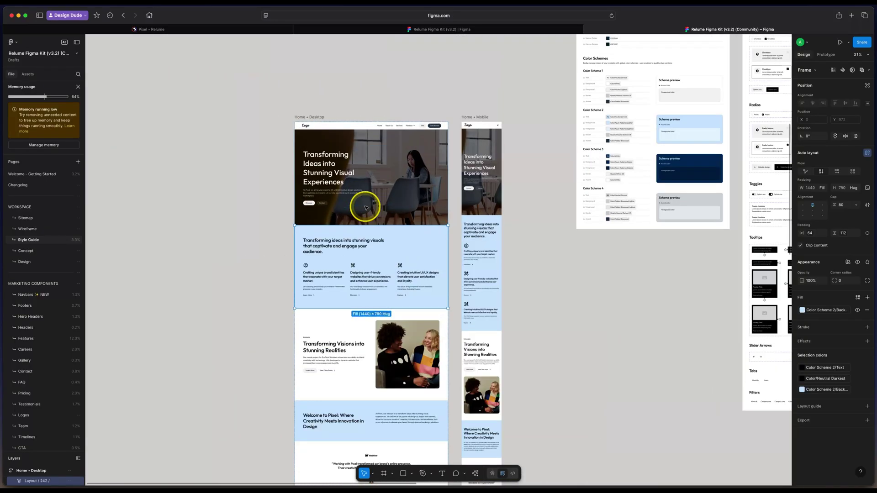
pyautogui.scroll(3, 366, 205)
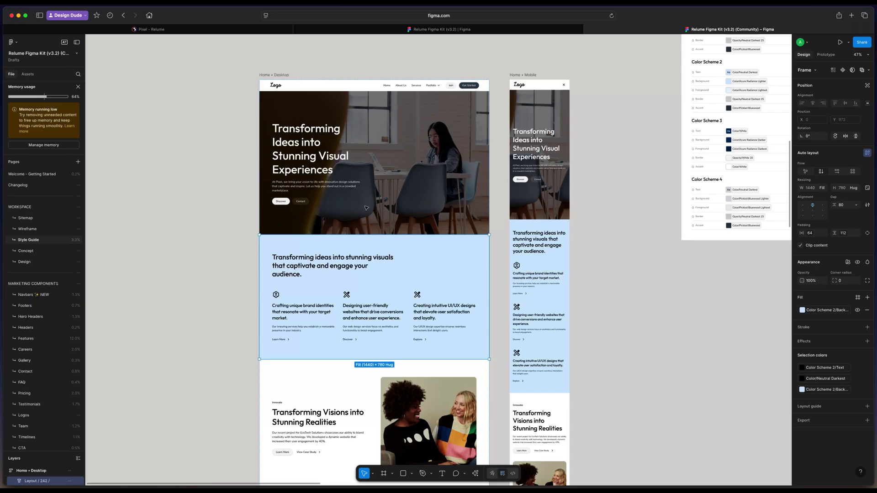
pyautogui.click(204, 197)
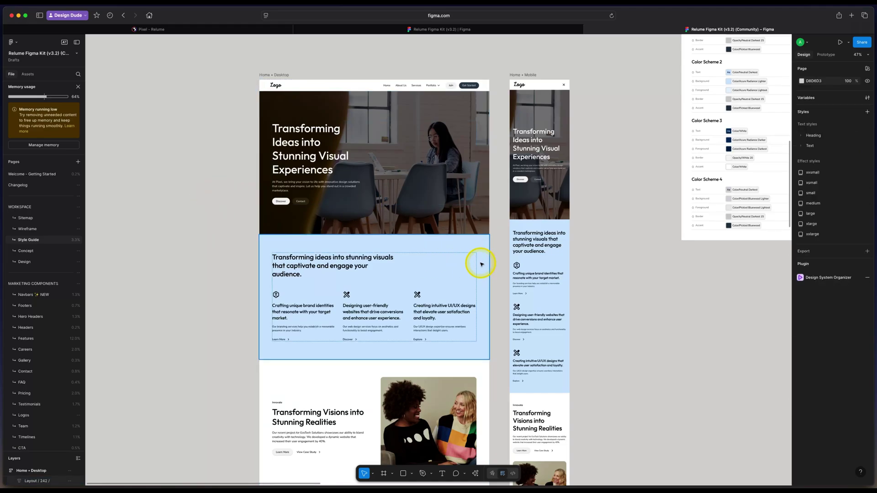
pyautogui.click(276, 74)
# - Copy the Home • Desktop frame into a new Figma Sites file as its Home webpage
pyautogui.rightClick(278, 75)
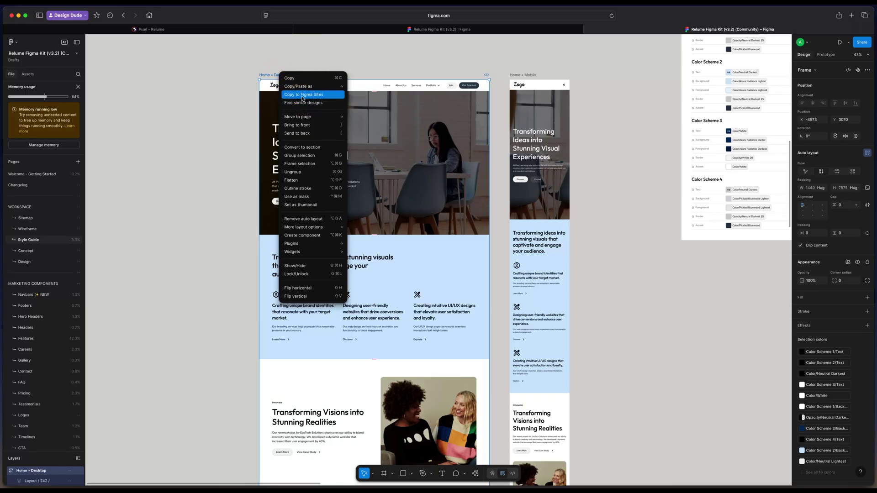
pyautogui.click(303, 99)
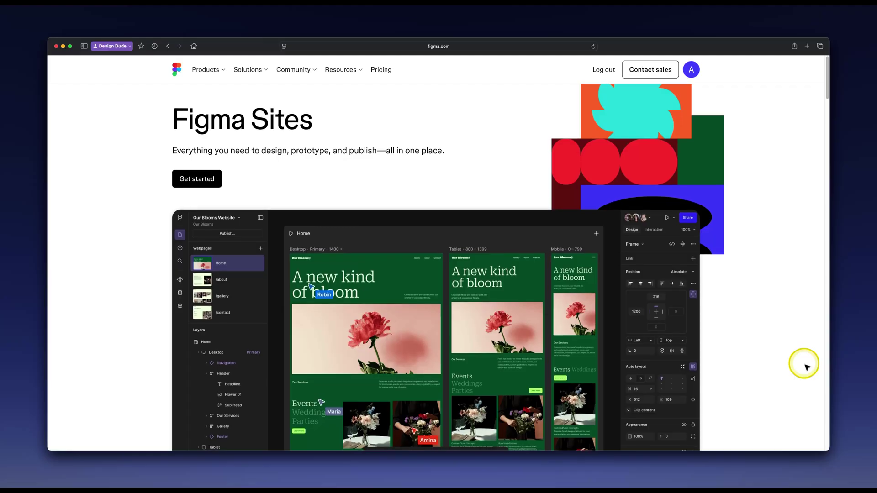
pyautogui.scroll(-2, 807, 368)
pyautogui.scroll(-2, 806, 368)
pyautogui.scroll(-1, 806, 368)
pyautogui.scroll(-1, 807, 368)
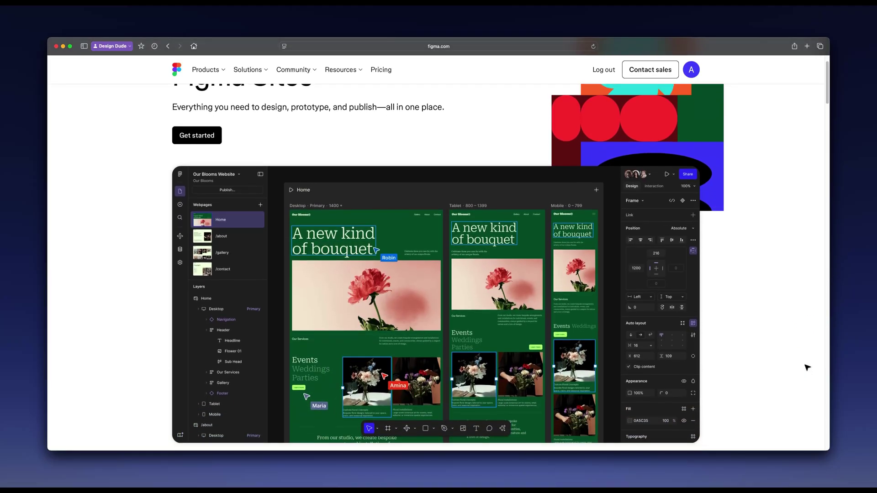
pyautogui.scroll(-2, 807, 368)
pyautogui.scroll(-2, 806, 368)
pyautogui.scroll(-1, 806, 368)
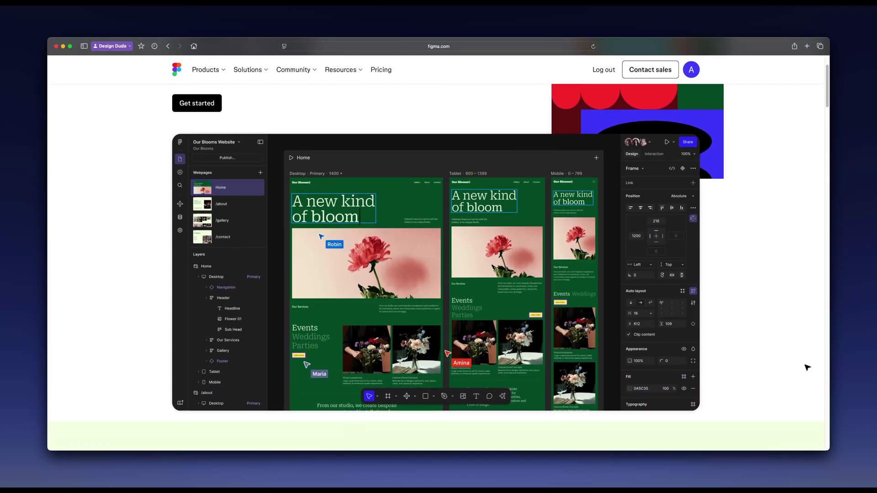
pyautogui.scroll(-2, 806, 368)
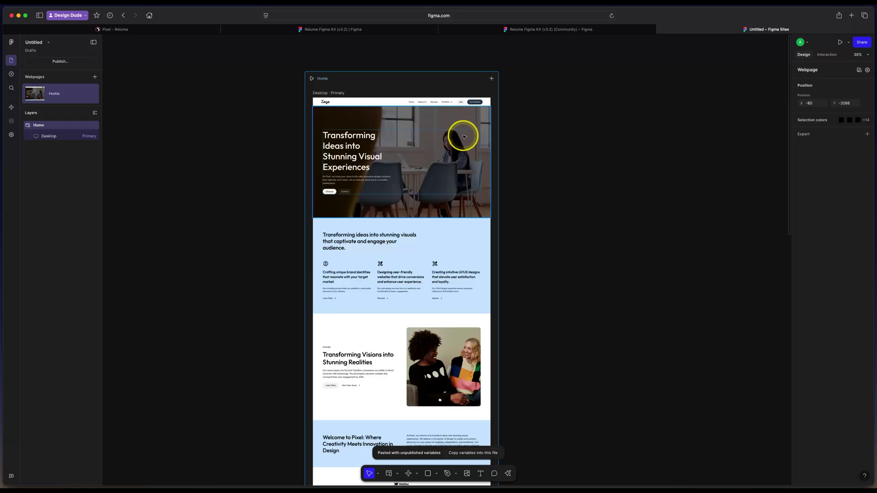
pyautogui.keyDown('ctrl'); pyautogui.scroll(2, 463, 137); pyautogui.keyUp('ctrl')
pyautogui.keyDown('ctrl'); pyautogui.scroll(1, 463, 137); pyautogui.keyUp('ctrl')
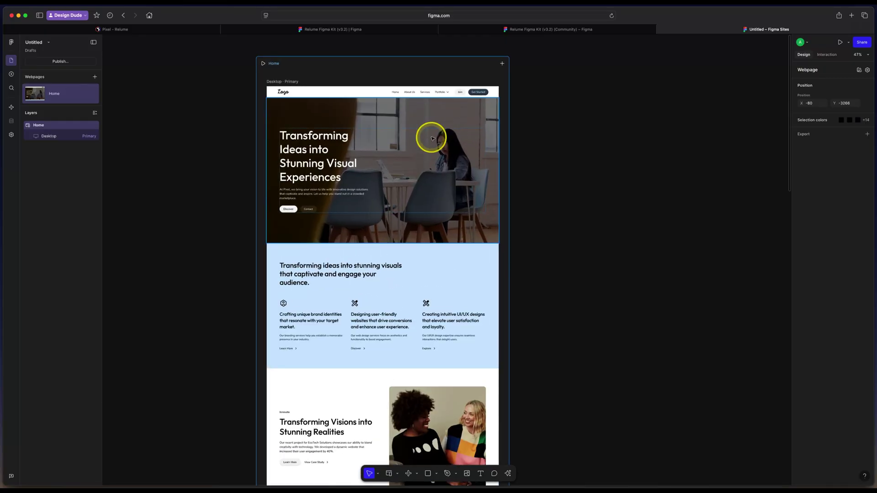
# - Copy the Home • Mobile frame from the Relume kit and paste it beside the desktop layout
pyautogui.click(550, 32)
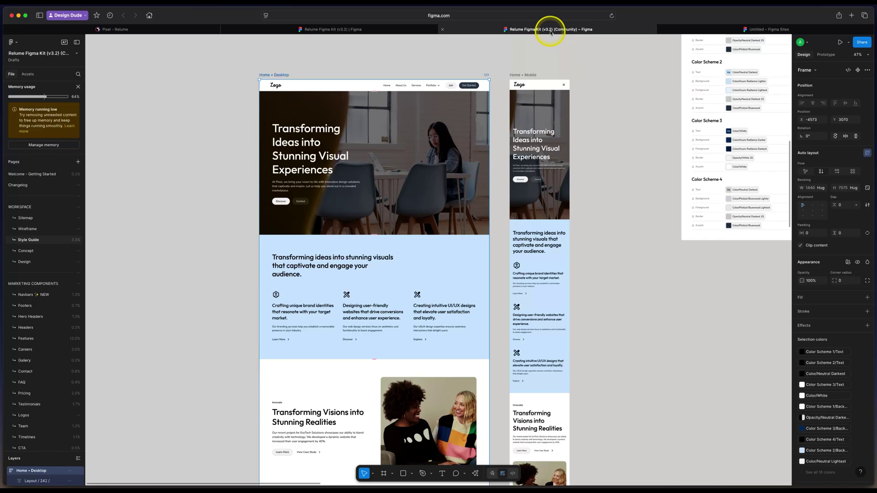
pyautogui.click(522, 74)
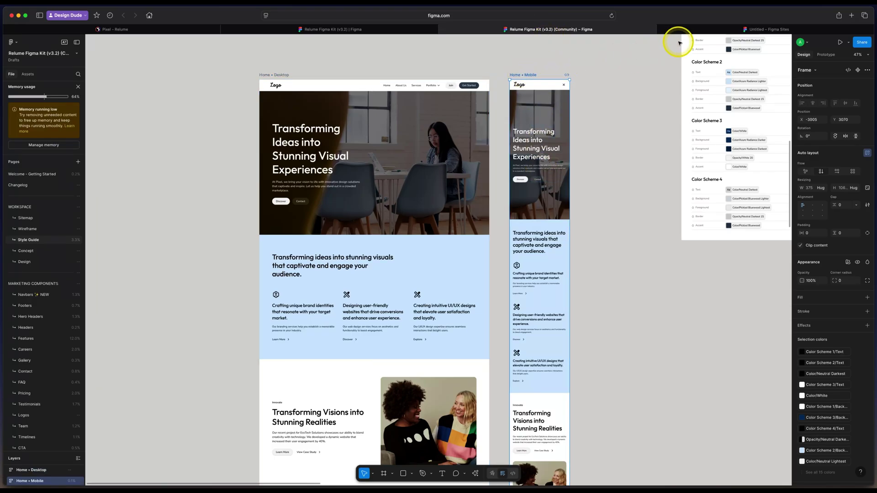
pyautogui.click(741, 30)
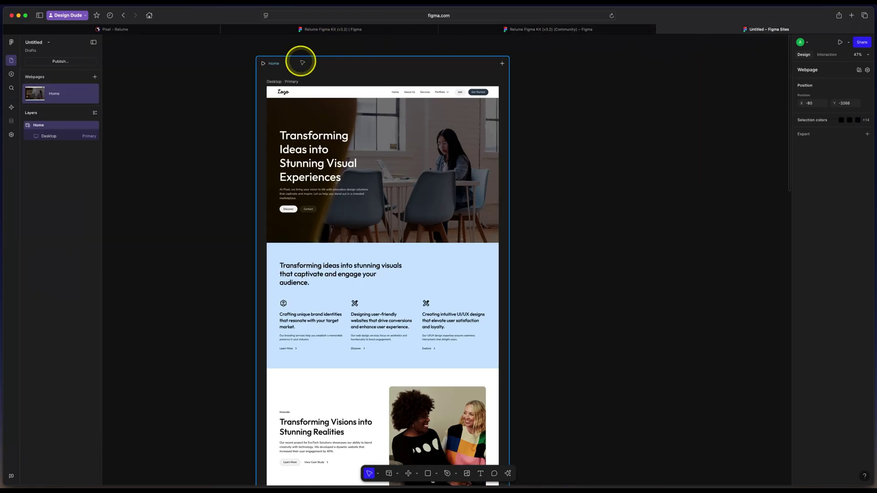
pyautogui.hotkey('ctrl', 'v')
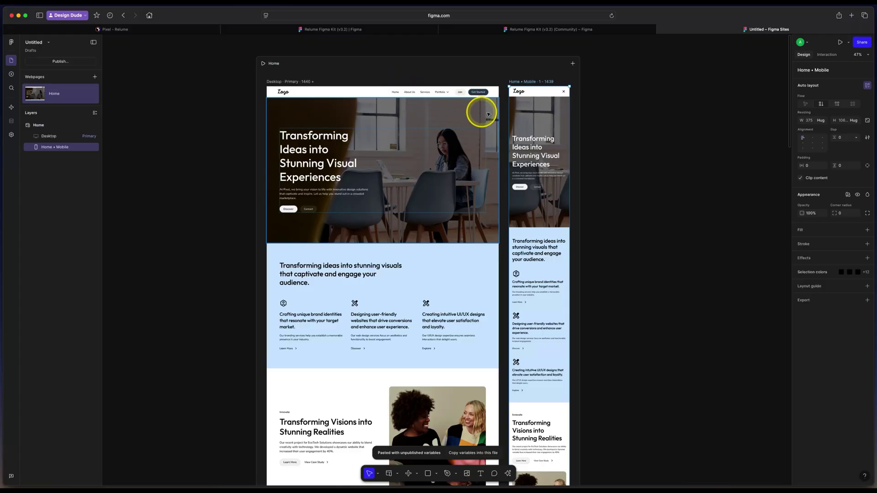
pyautogui.click(601, 140)
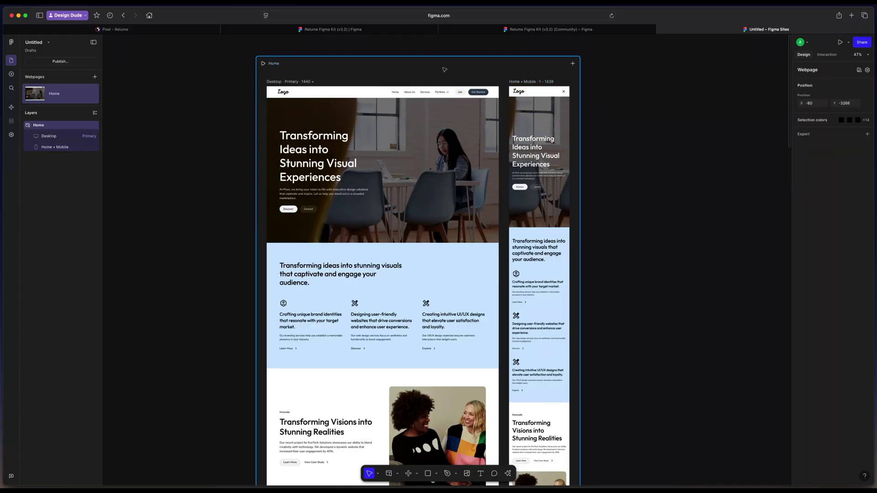
pyautogui.click(261, 64)
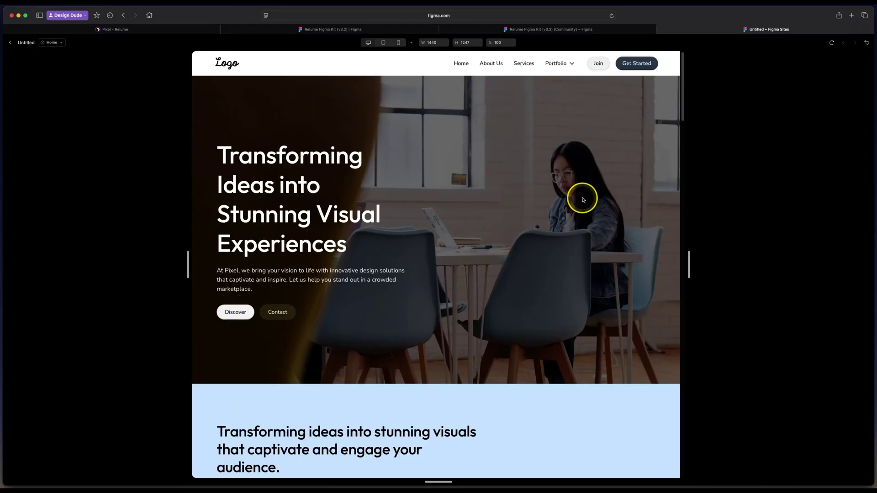
pyautogui.scroll(-5, 582, 197)
pyautogui.scroll(-4, 581, 197)
pyautogui.scroll(-6, 582, 197)
pyautogui.scroll(-5, 582, 200)
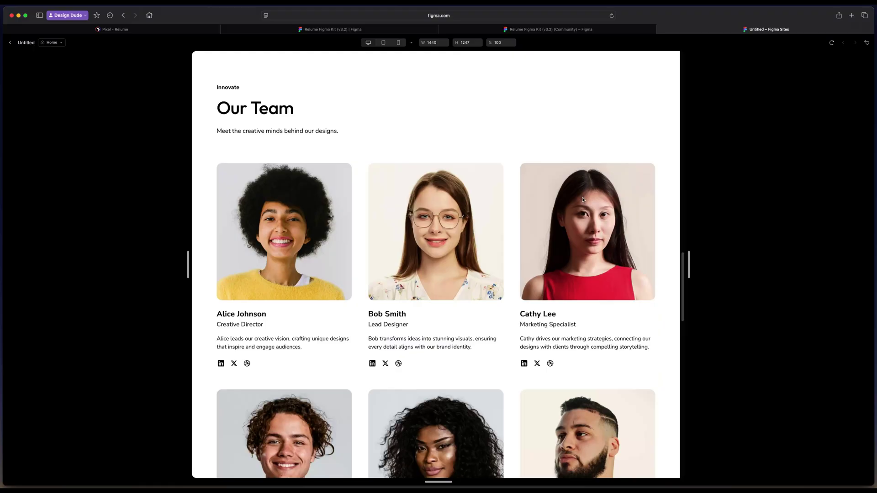
pyautogui.scroll(-3, 583, 200)
pyautogui.scroll(1, 437, 161)
pyautogui.click(437, 160)
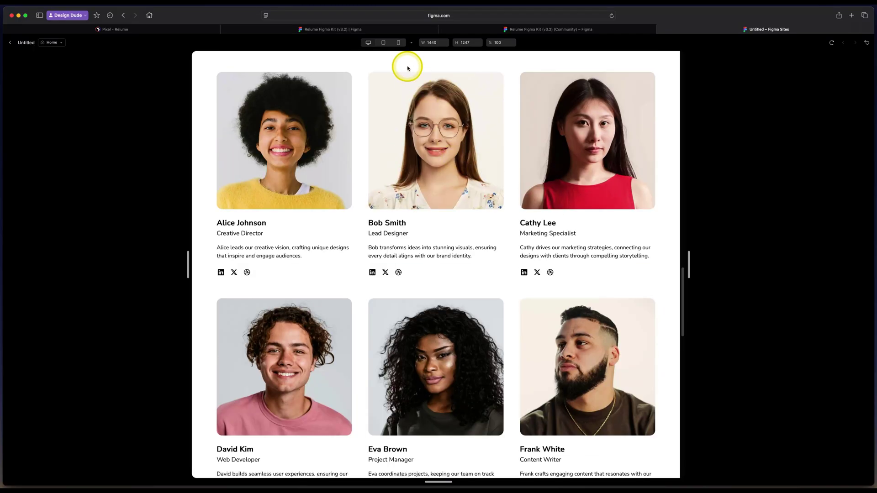
pyautogui.click(396, 44)
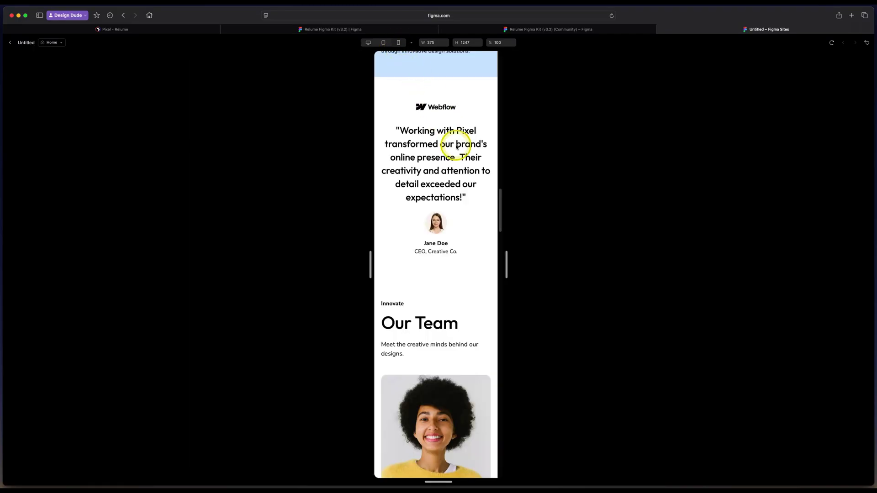
pyautogui.scroll(-2, 486, 189)
pyautogui.scroll(-2, 485, 190)
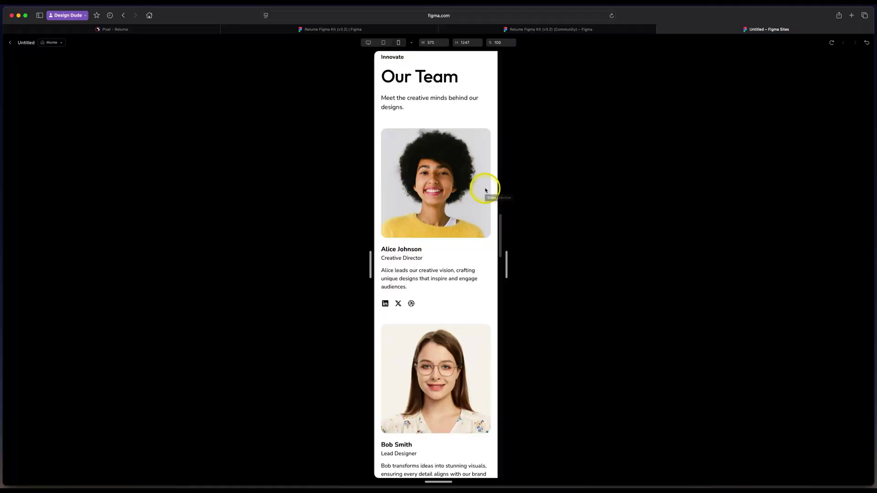
pyautogui.scroll(-5, 485, 190)
pyautogui.scroll(-3, 485, 190)
pyautogui.scroll(-3, 485, 190)
pyautogui.scroll(5, 486, 190)
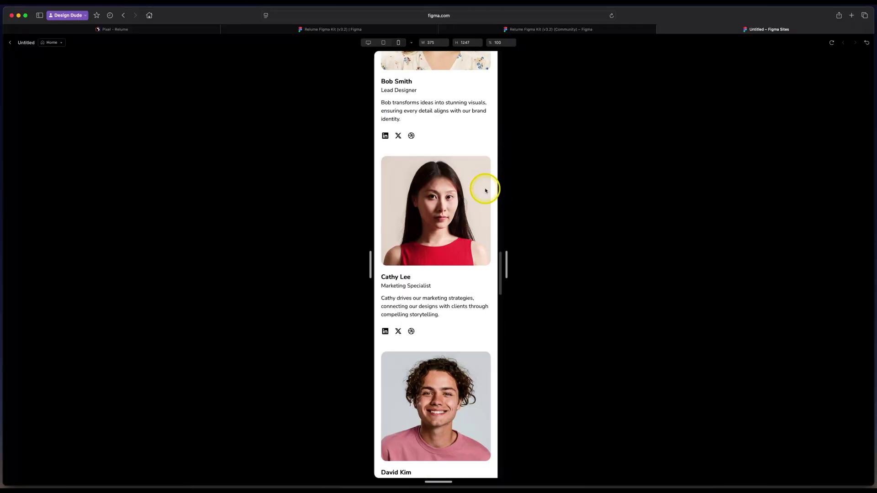
pyautogui.scroll(10, 485, 190)
pyautogui.scroll(3, 485, 191)
pyautogui.scroll(5, 485, 191)
pyautogui.scroll(-1, 486, 192)
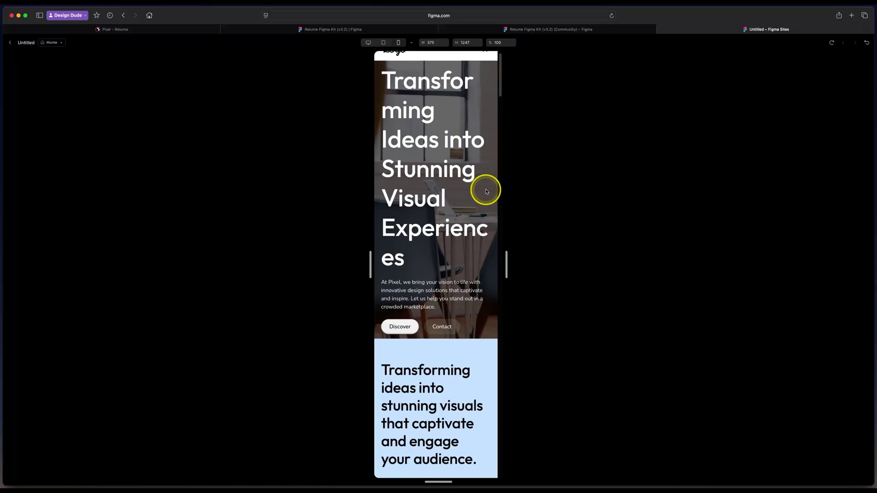
pyautogui.scroll(-5, 486, 192)
pyautogui.scroll(-5, 486, 192)
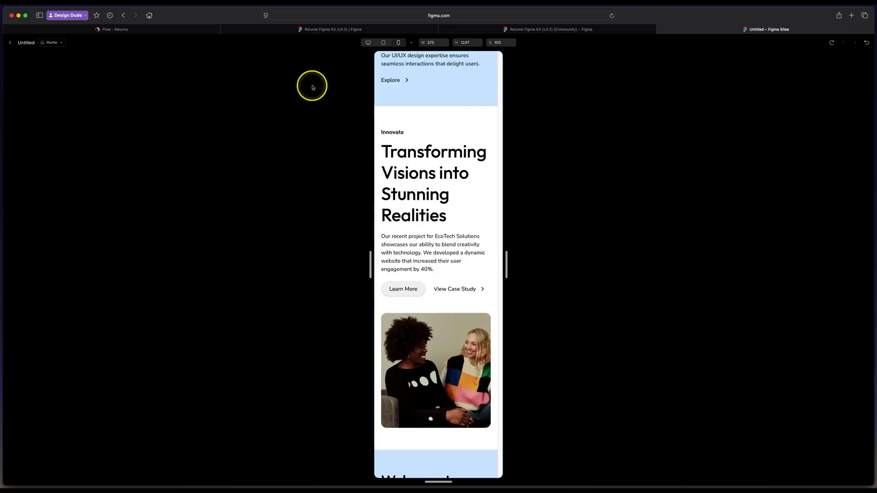
# - Publish the site titled 'test' and open banana-clash-48987643.figma.site in the browser
pyautogui.click(9, 42)
pyautogui.click(41, 51)
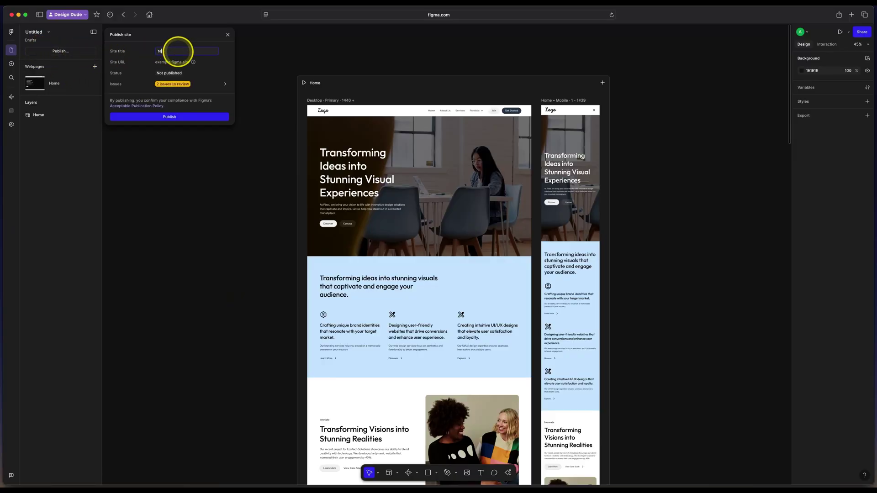
pyautogui.write('st')
pyautogui.click(185, 118)
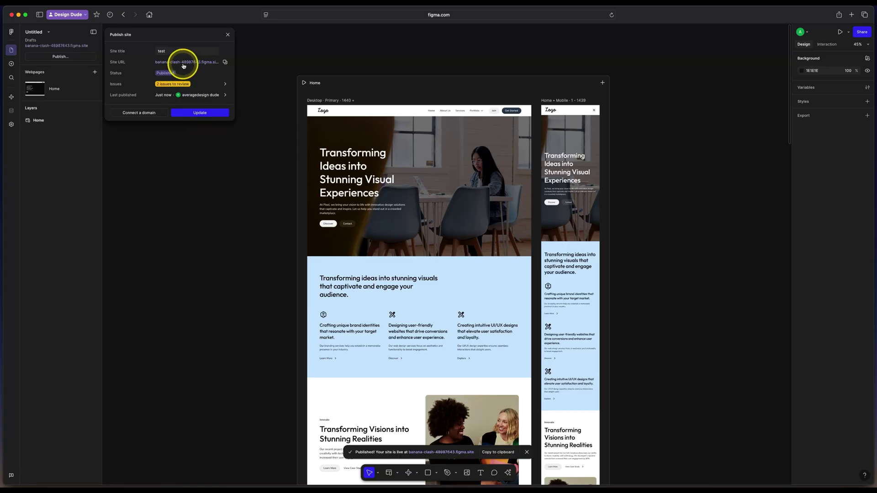
pyautogui.click(187, 63)
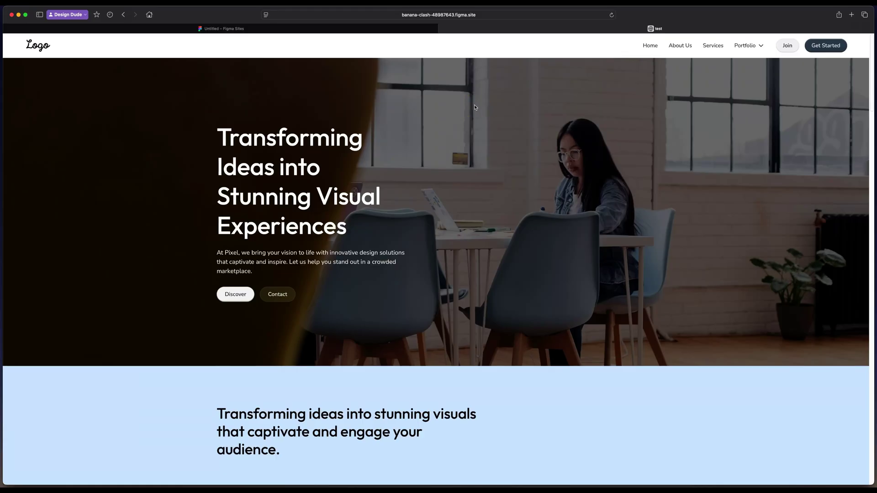
pyautogui.scroll(-5, 475, 107)
pyautogui.scroll(-2, 475, 108)
pyautogui.scroll(-4, 475, 108)
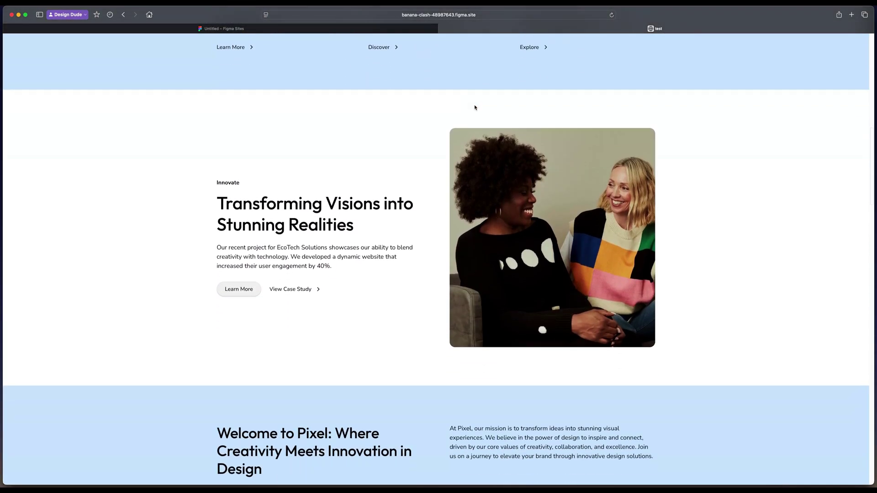
pyautogui.scroll(-2, 475, 107)
pyautogui.scroll(-5, 475, 106)
pyautogui.scroll(-4, 475, 107)
pyautogui.scroll(-2, 475, 107)
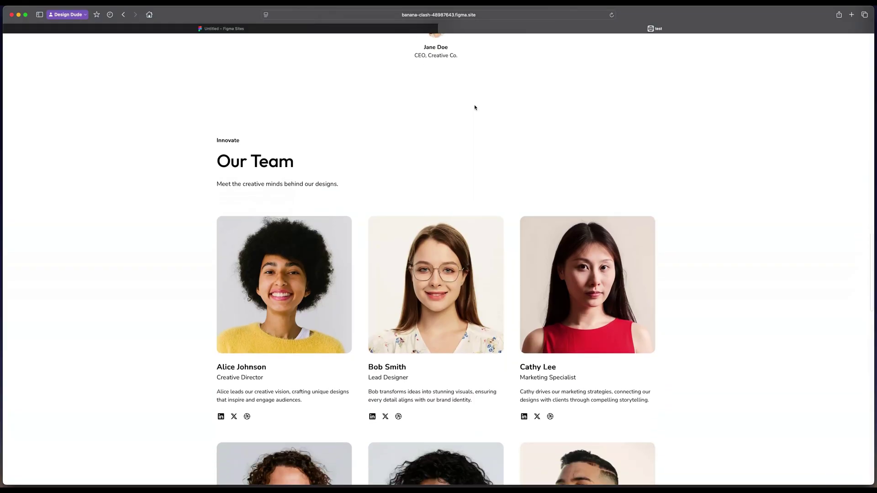
pyautogui.scroll(-4, 475, 107)
pyautogui.scroll(-1, 475, 107)
pyautogui.scroll(-1, 475, 107)
pyautogui.scroll(-2, 474, 107)
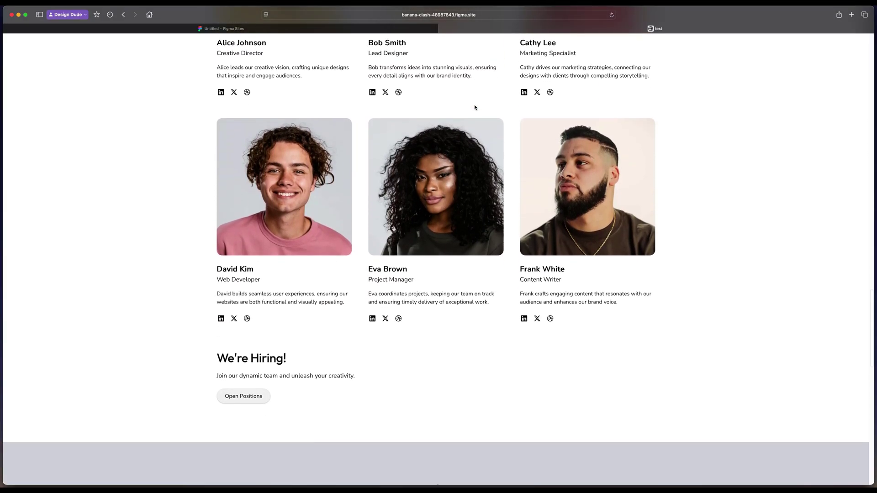
pyautogui.press('super+Tab')
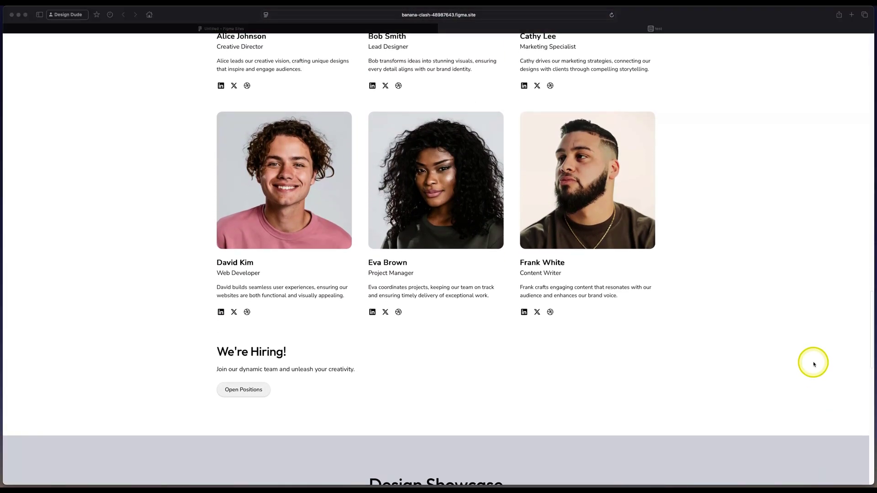
# - Give the 'Transforming Ideas into Stunning Visual Experiences' heading a Reveal interaction and review its Enter settings
pyautogui.click(246, 30)
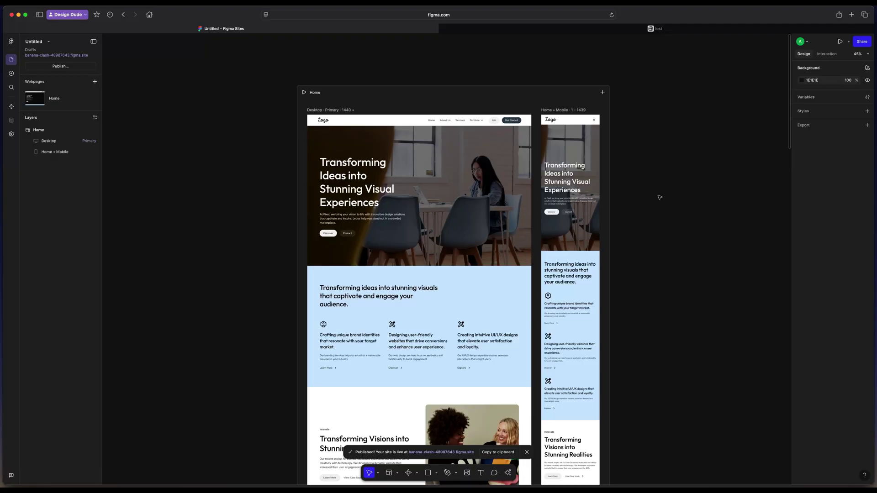
pyautogui.click(379, 182)
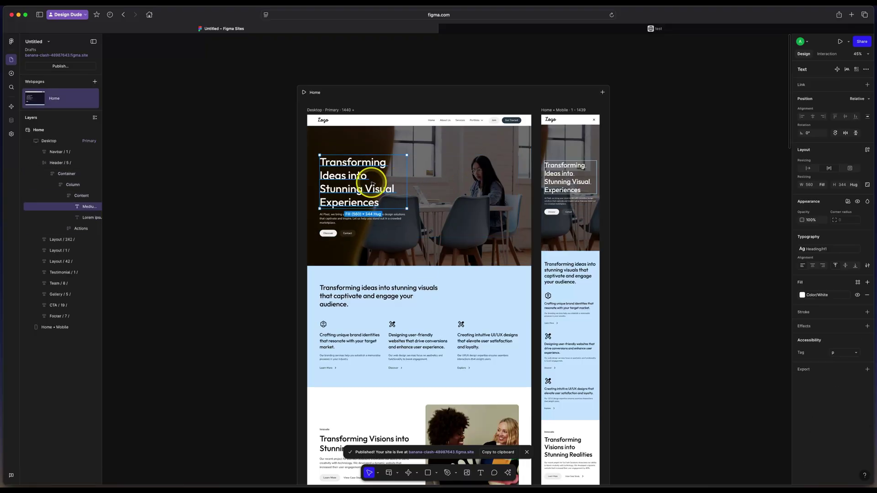
pyautogui.click(829, 54)
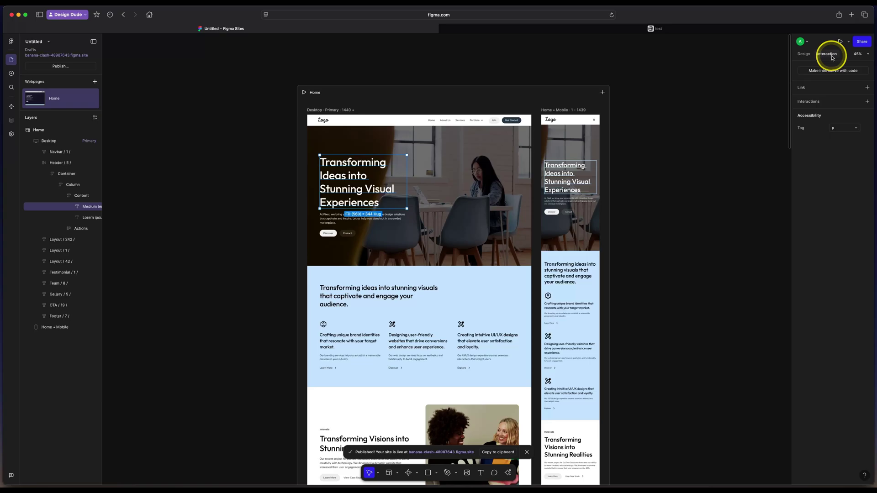
pyautogui.click(867, 101)
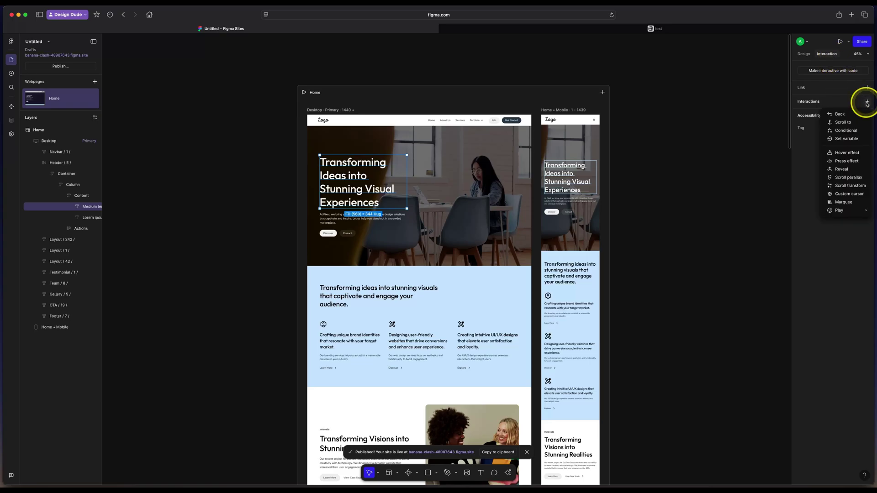
pyautogui.click(842, 168)
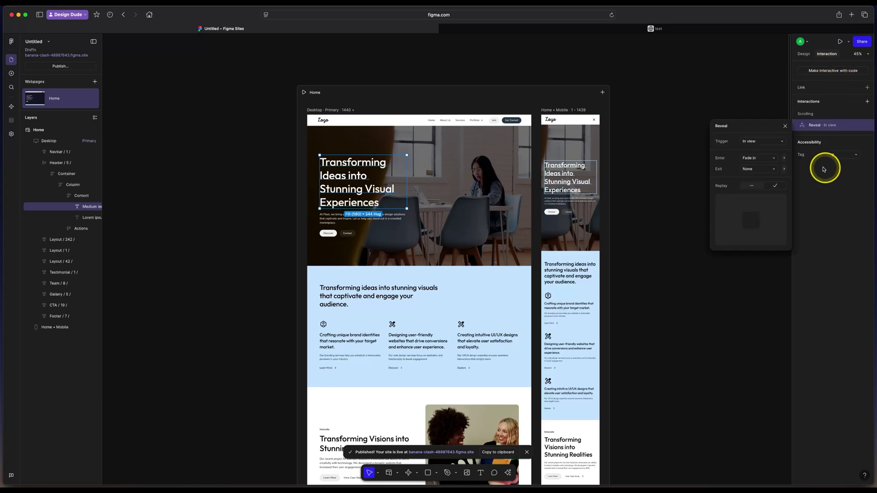
pyautogui.click(785, 160)
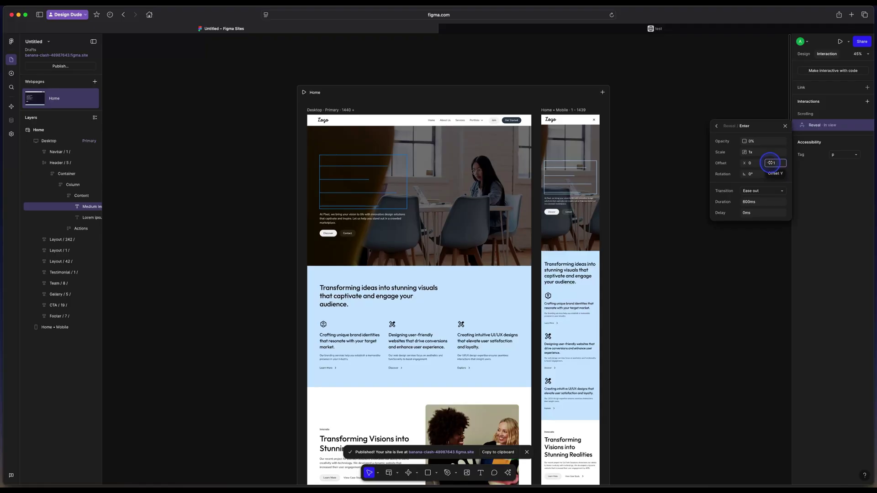
pyautogui.write('48')
pyautogui.click(658, 151)
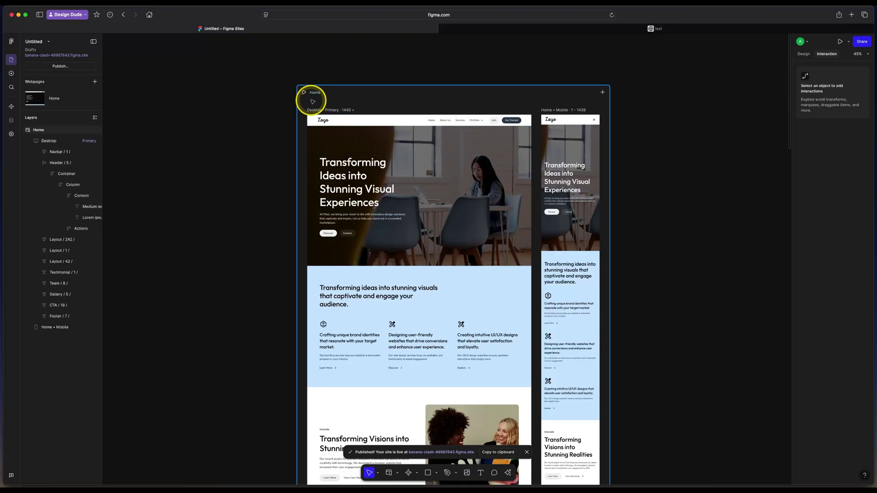
pyautogui.click(304, 92)
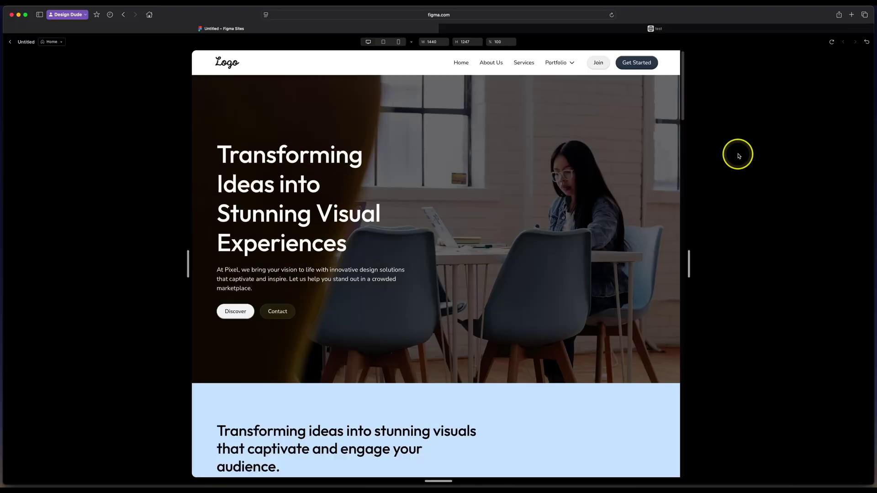
pyautogui.click(832, 43)
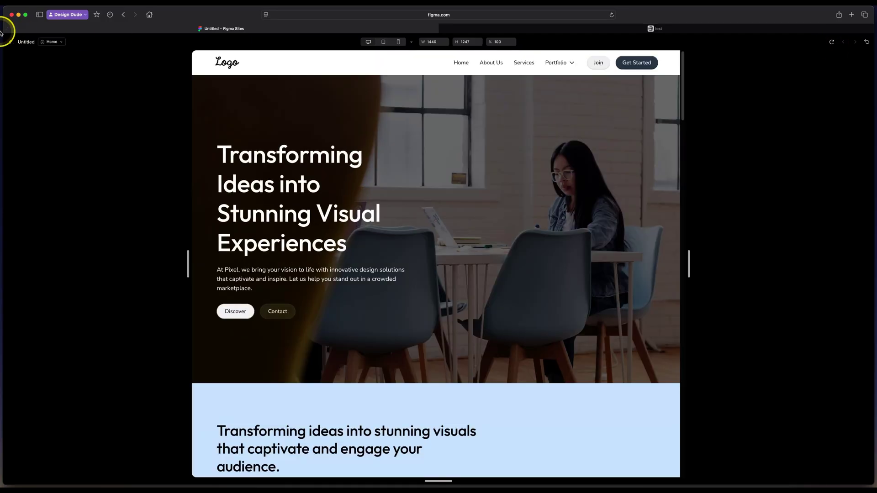
pyautogui.click(11, 42)
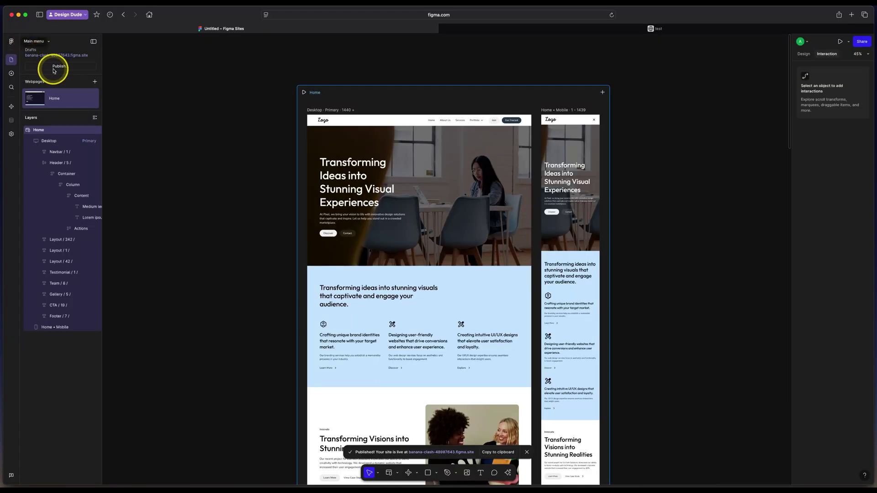
# - Update the published site and open its live Site URL in a new tab
pyautogui.click(56, 68)
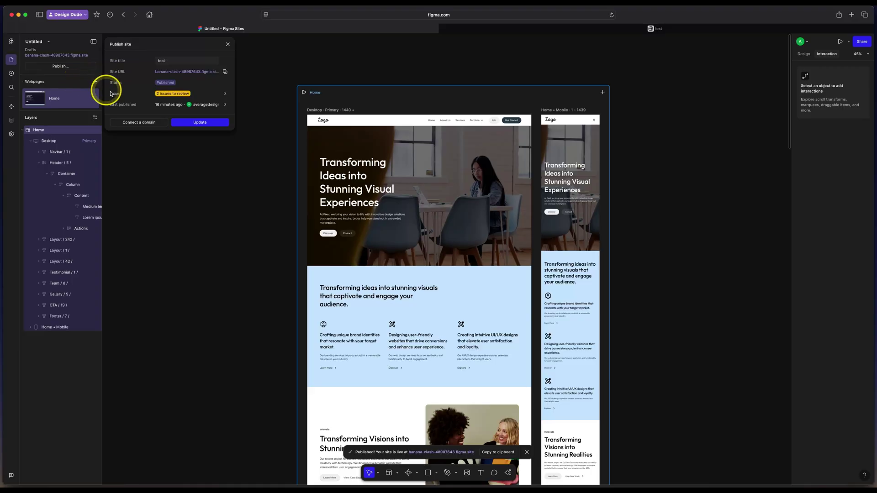
pyautogui.click(197, 122)
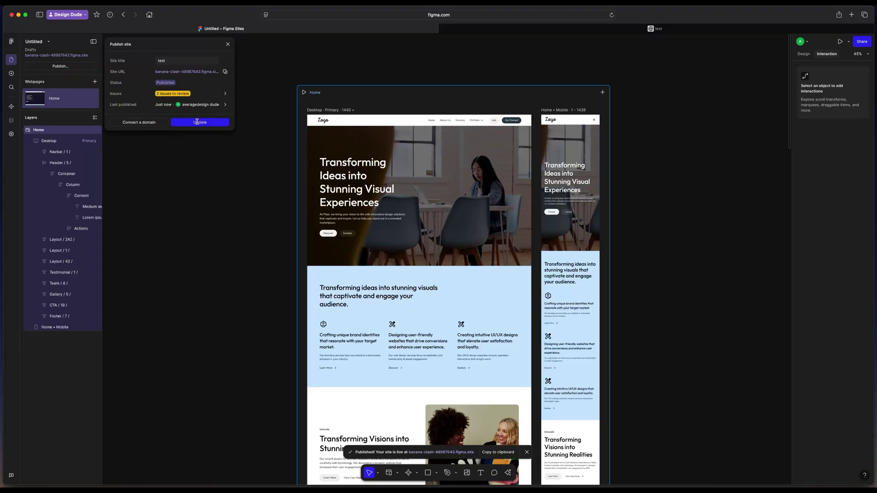
pyautogui.click(198, 73)
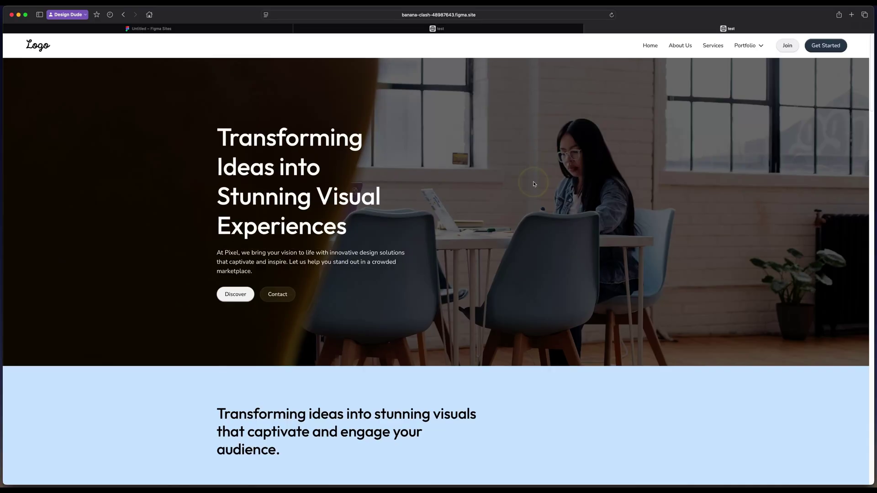
pyautogui.scroll(-3, 534, 184)
pyautogui.scroll(-4, 537, 223)
pyautogui.scroll(-2, 536, 224)
pyautogui.scroll(-2, 537, 225)
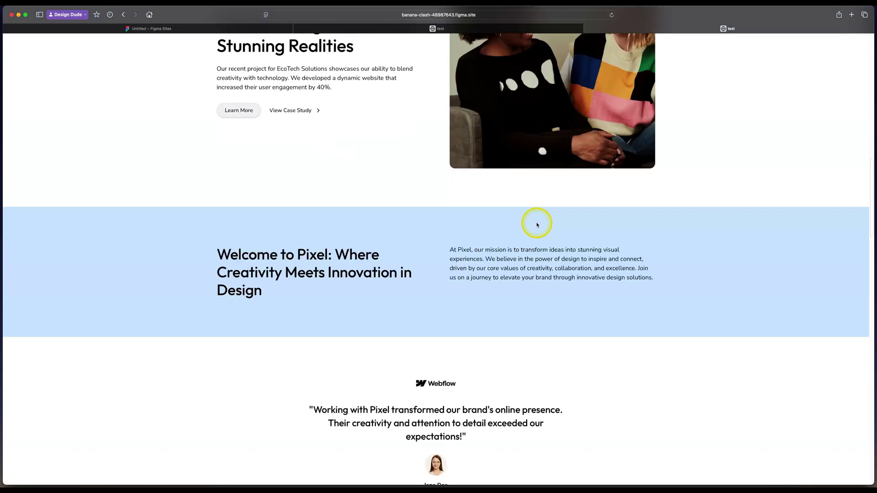
pyautogui.scroll(-2, 536, 225)
pyautogui.scroll(-3, 536, 226)
pyautogui.scroll(-2, 536, 225)
pyautogui.scroll(-2, 536, 225)
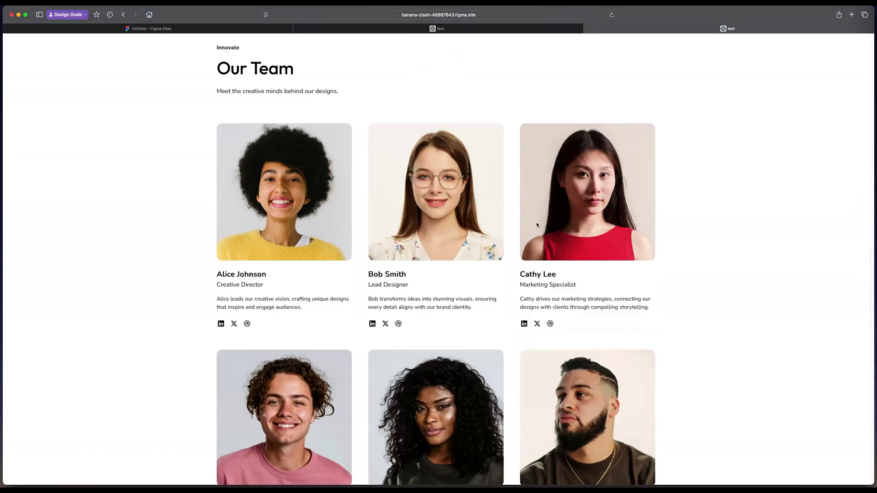
pyautogui.scroll(-3, 536, 224)
pyautogui.scroll(-3, 536, 225)
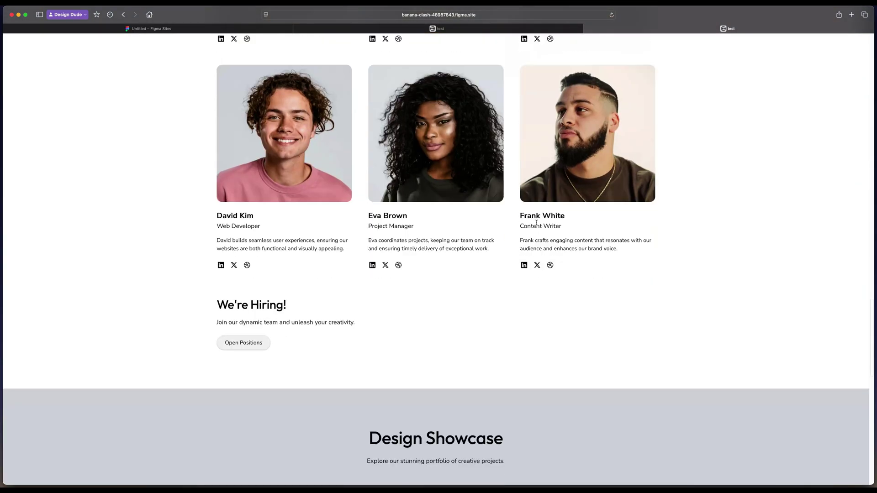
pyautogui.scroll(5, 537, 223)
pyautogui.scroll(5, 537, 222)
pyautogui.scroll(3, 536, 222)
pyautogui.scroll(2, 536, 222)
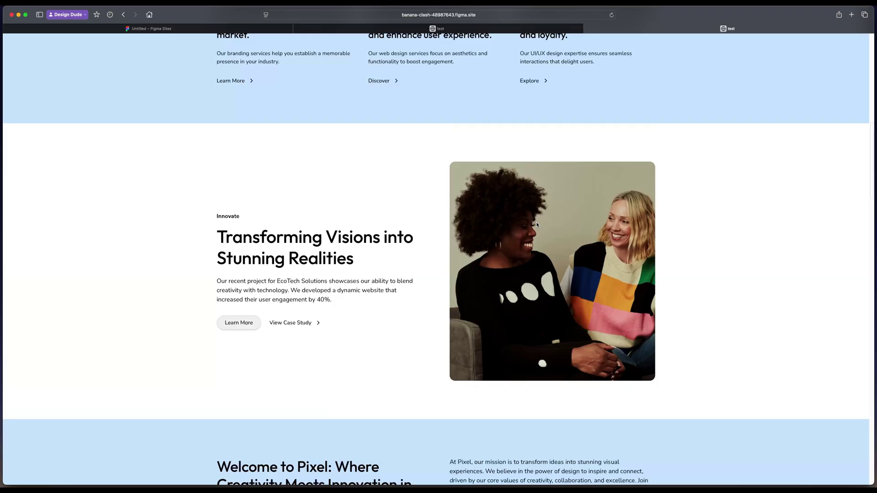
pyautogui.scroll(3, 536, 222)
pyautogui.scroll(2, 536, 223)
pyautogui.scroll(2, 536, 223)
pyautogui.scroll(1, 537, 225)
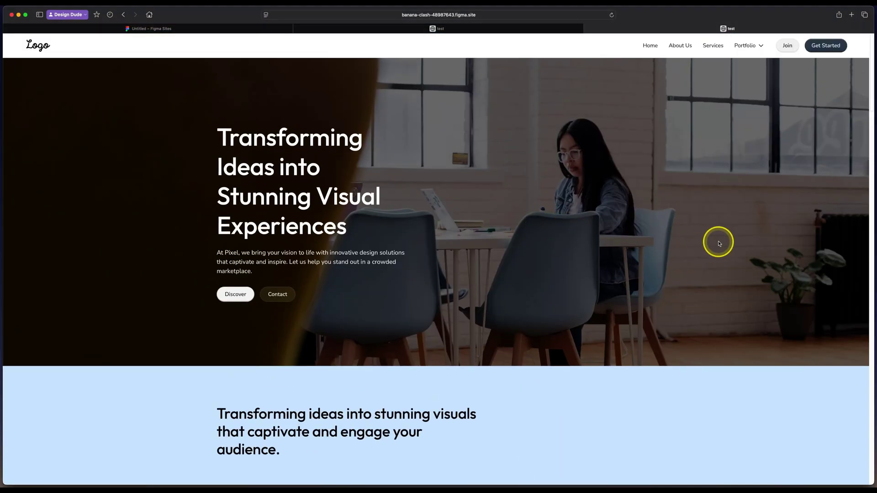
pyautogui.scroll(-1, 676, 377)
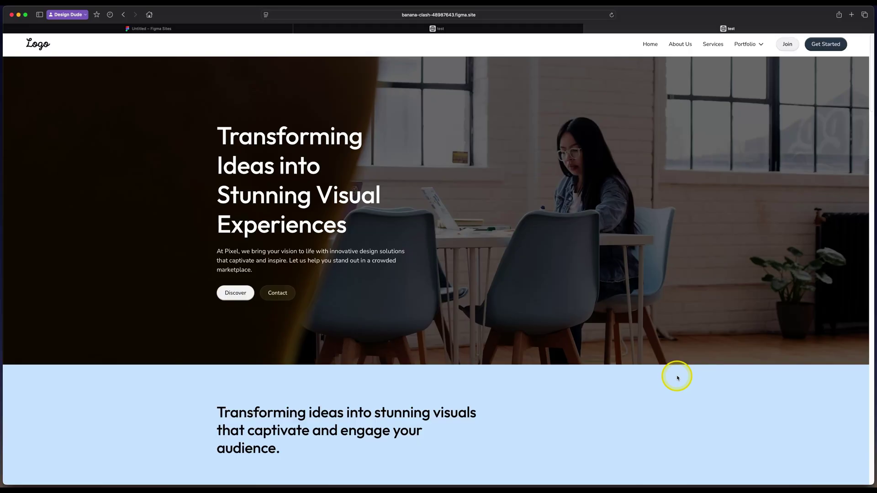